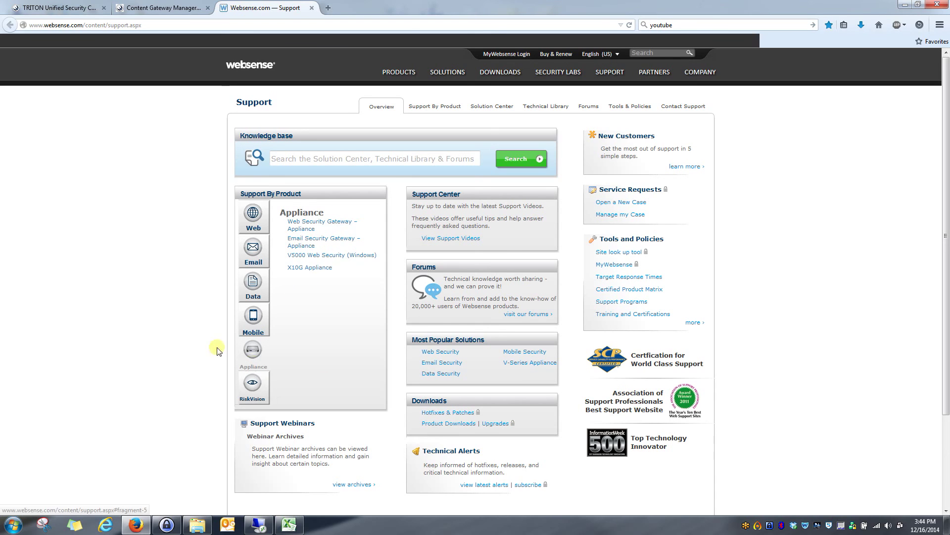
Search the Websense support knowledge base for "Integrated Windows Authentication".
click(322, 160)
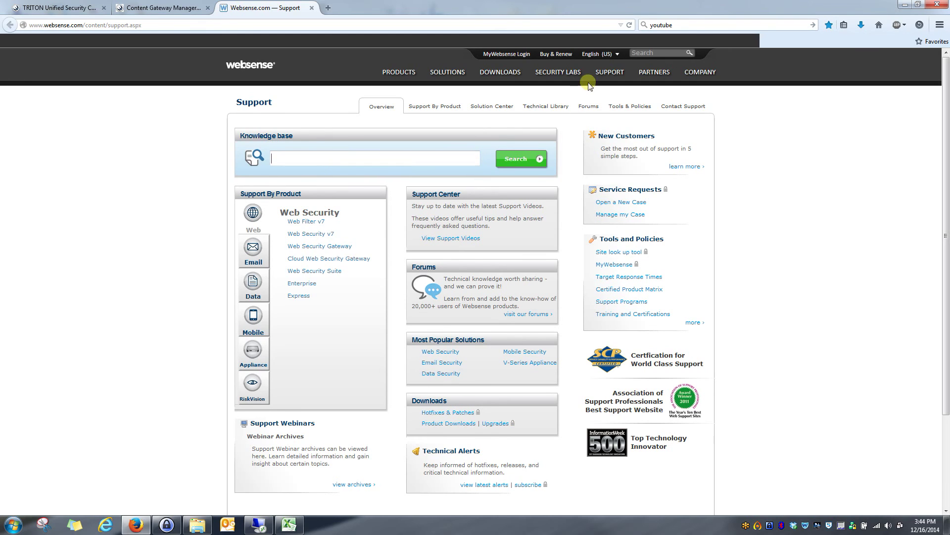
mouse_move(612, 73)
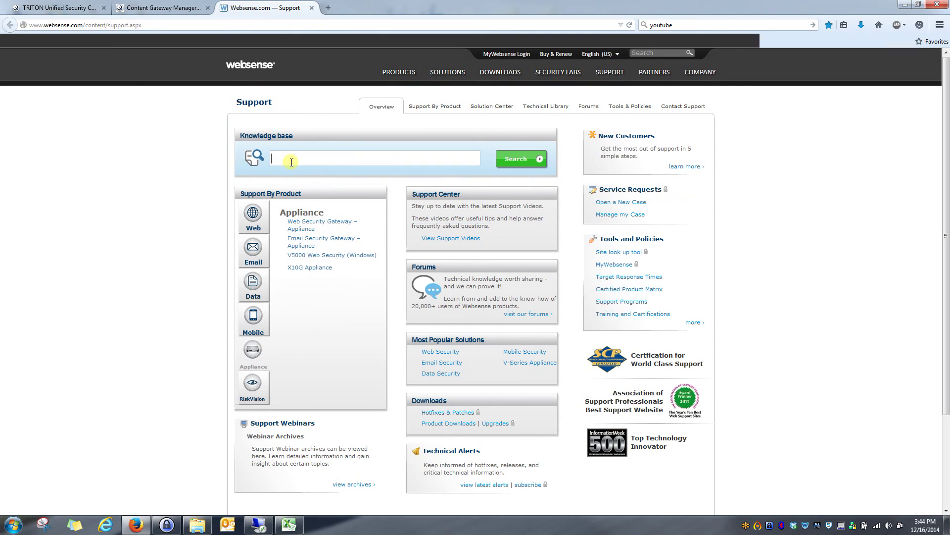
text(Integrated Windows)
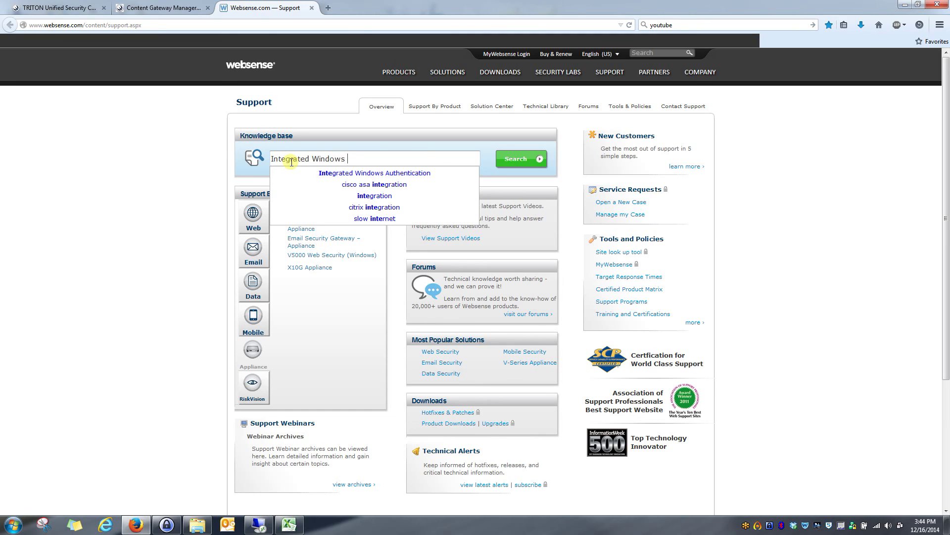
click(341, 173)
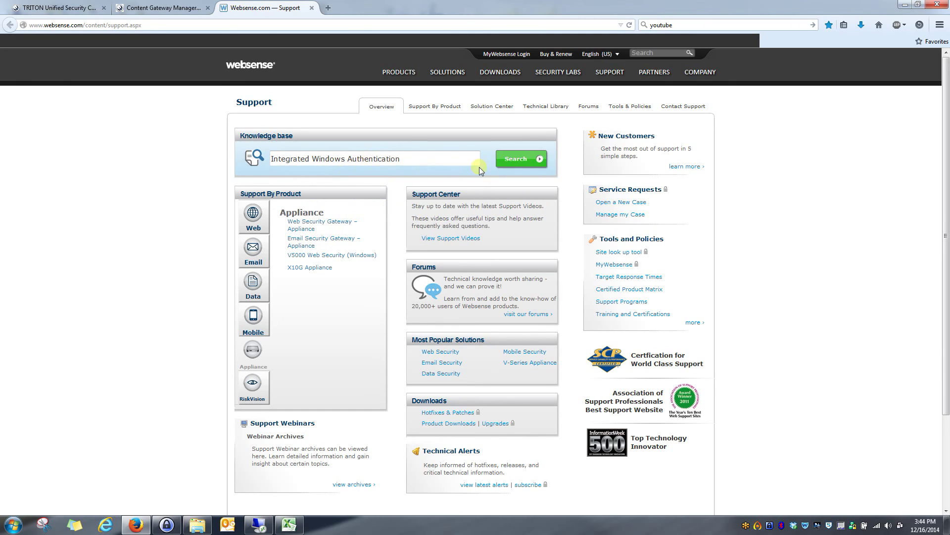
click(516, 165)
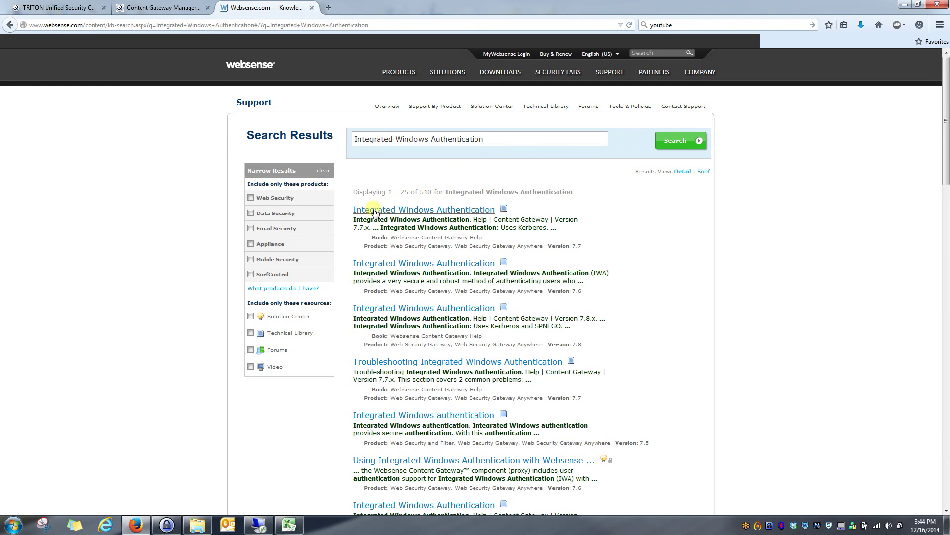
Narrow the search results to Web Security, Web Security Gateway Anywhere, version 7.8, and look through the listed articles.
click(251, 198)
click(251, 242)
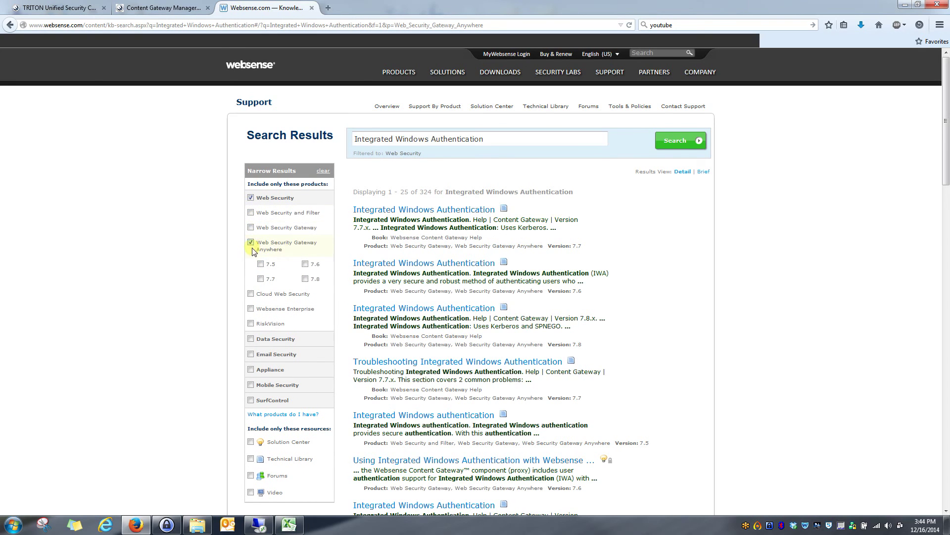
click(305, 279)
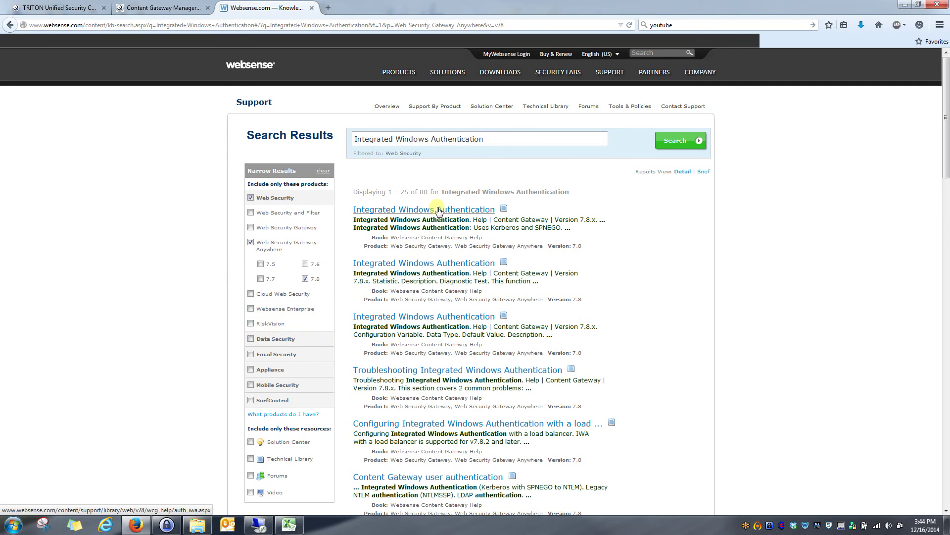
scroll(435, 337, down, 5)
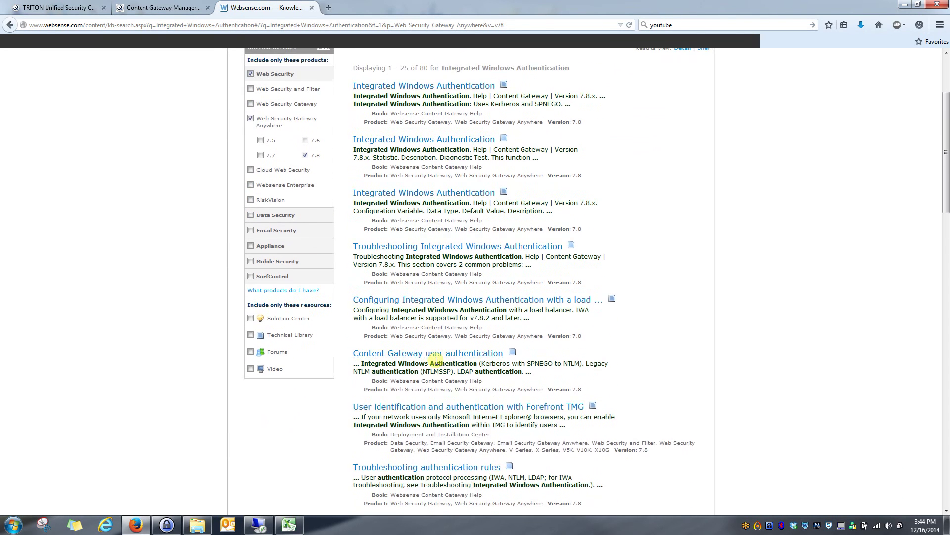
scroll(438, 376, up, 5)
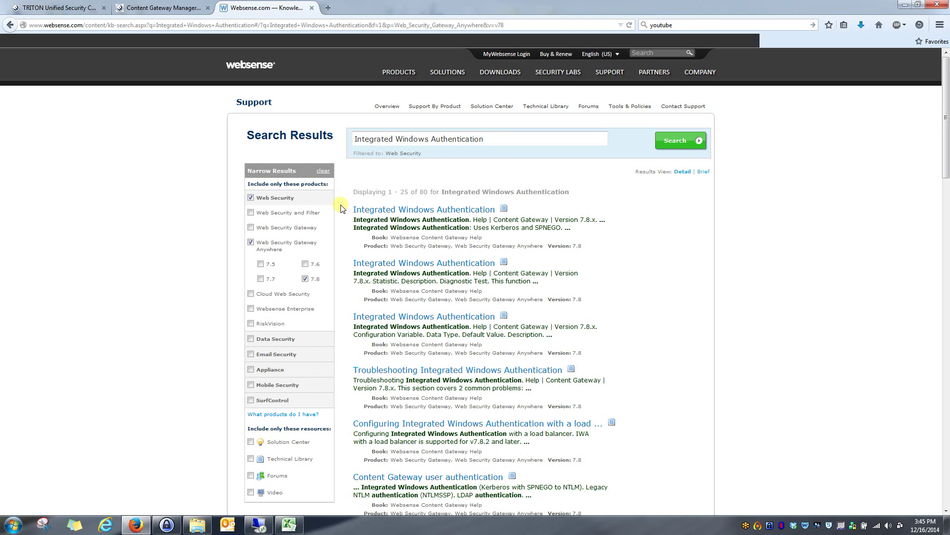
In Content Gateway Manager, read the Basic page help entry on Integrated Windows Authentication, and close the help.
click(161, 10)
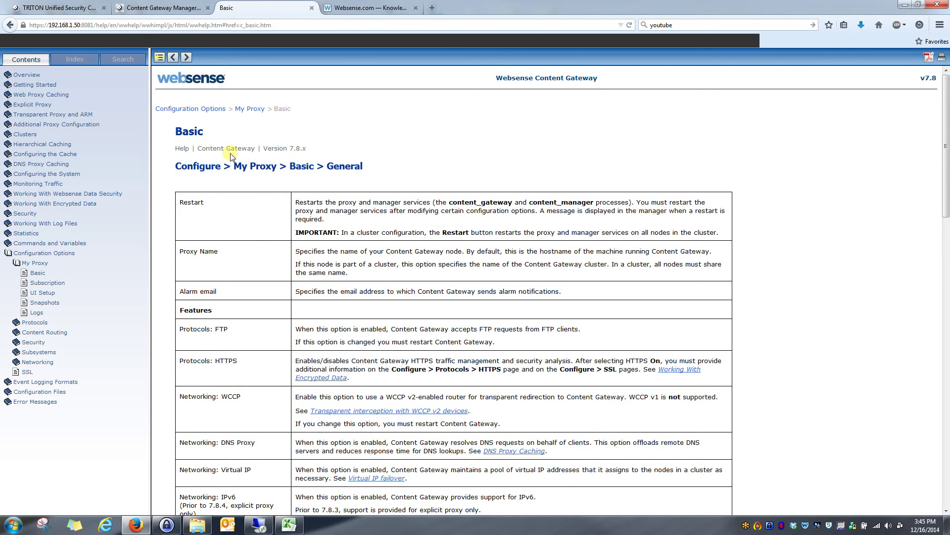
scroll(247, 277, down, 7)
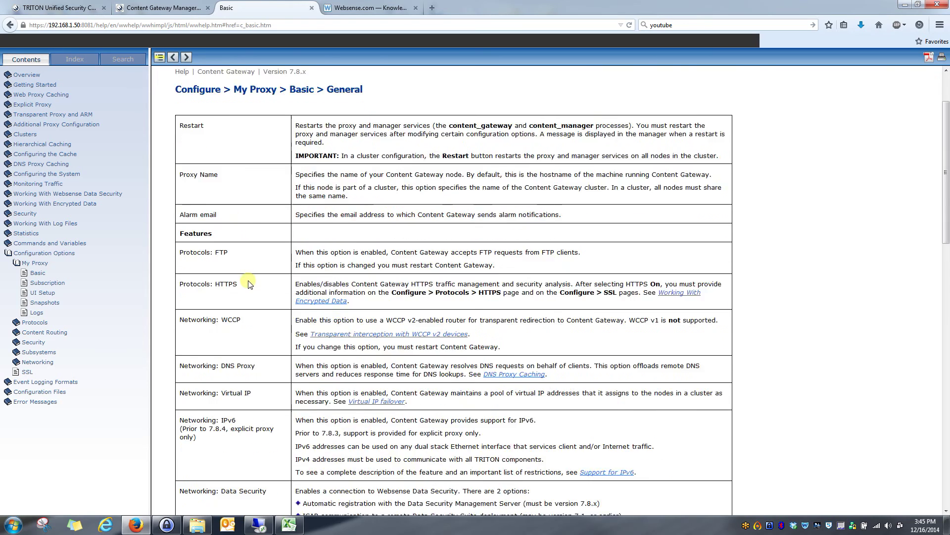
scroll(248, 286, down, 4)
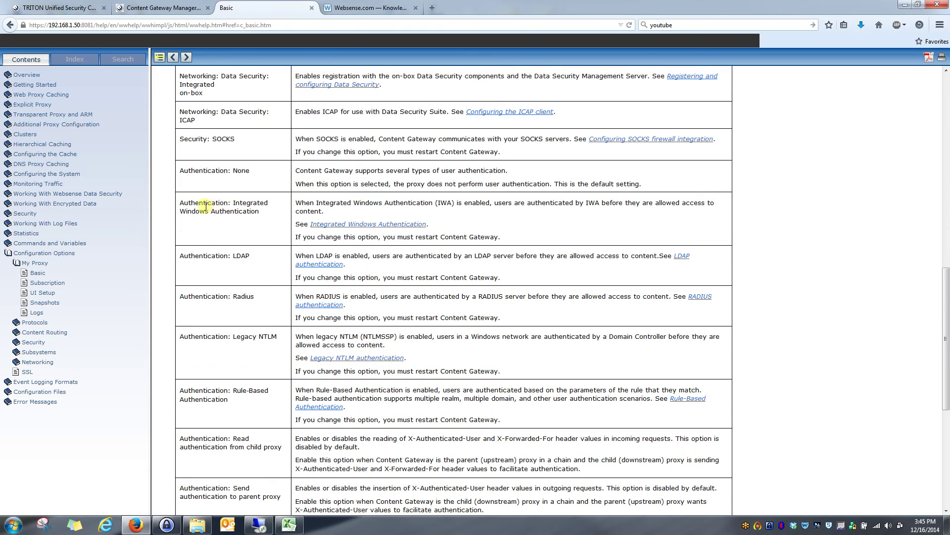
drag(184, 204, 270, 215)
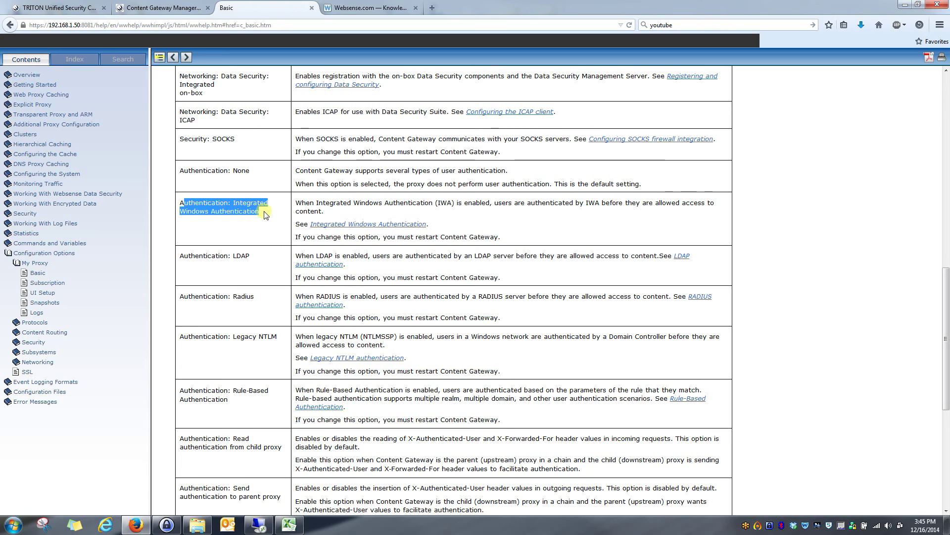
click(271, 227)
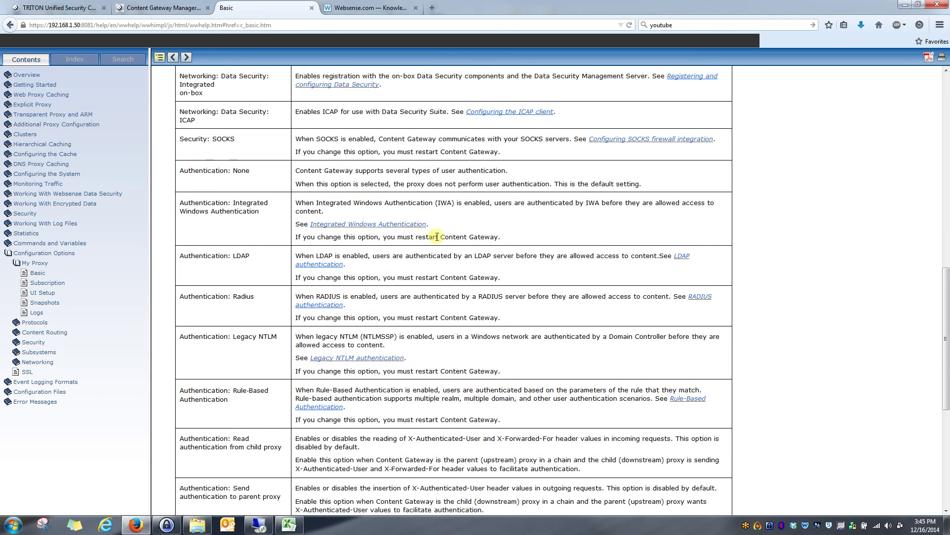
click(312, 8)
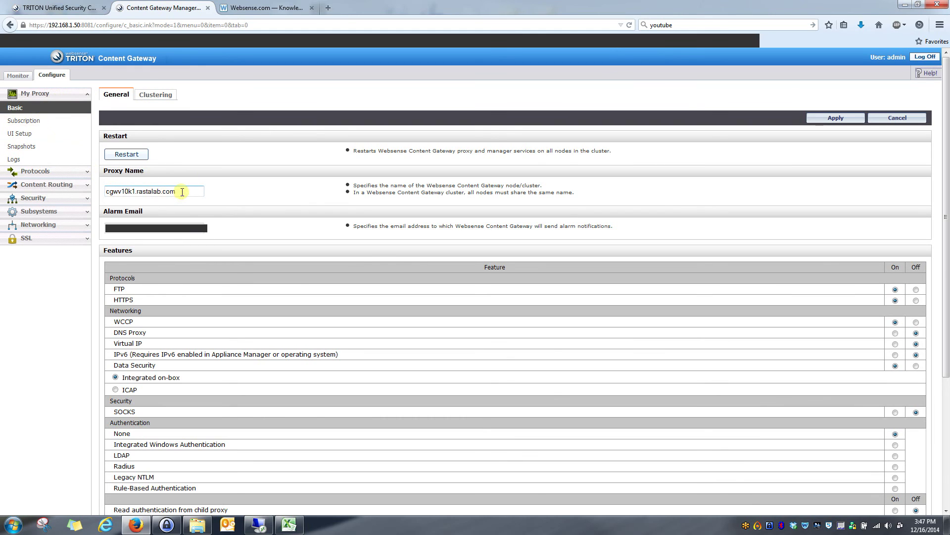
Check the fully qualified proxy name in the basic proxy settings without changing it.
drag(182, 192, 96, 189)
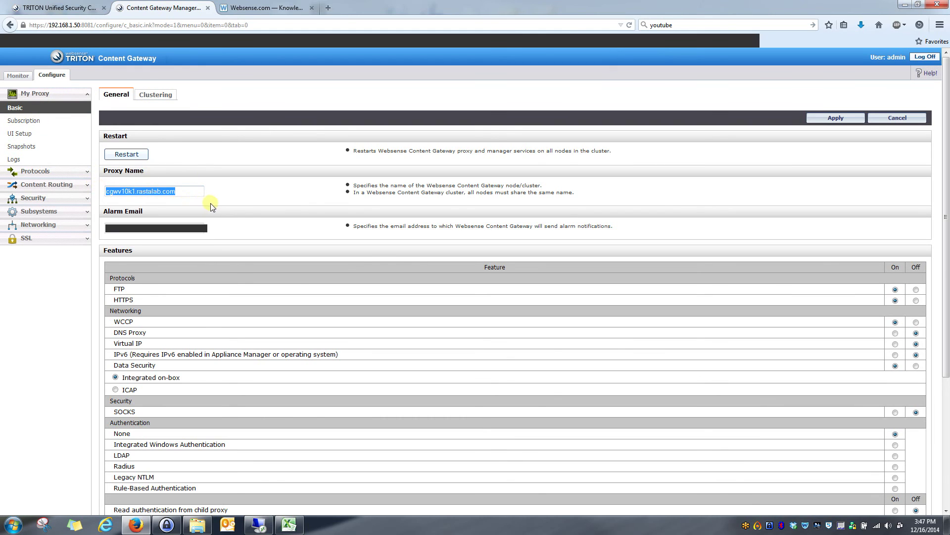
click(235, 196)
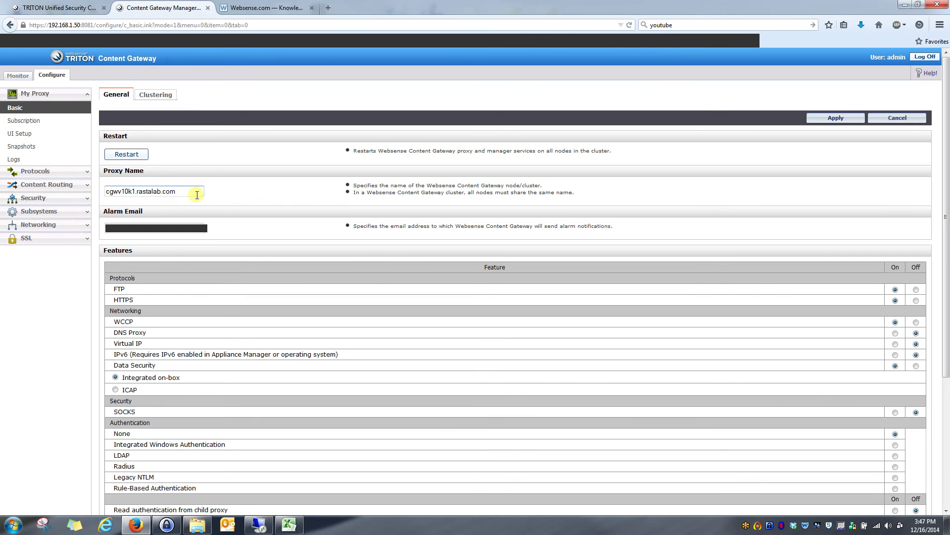
drag(197, 195, 93, 187)
click(230, 196)
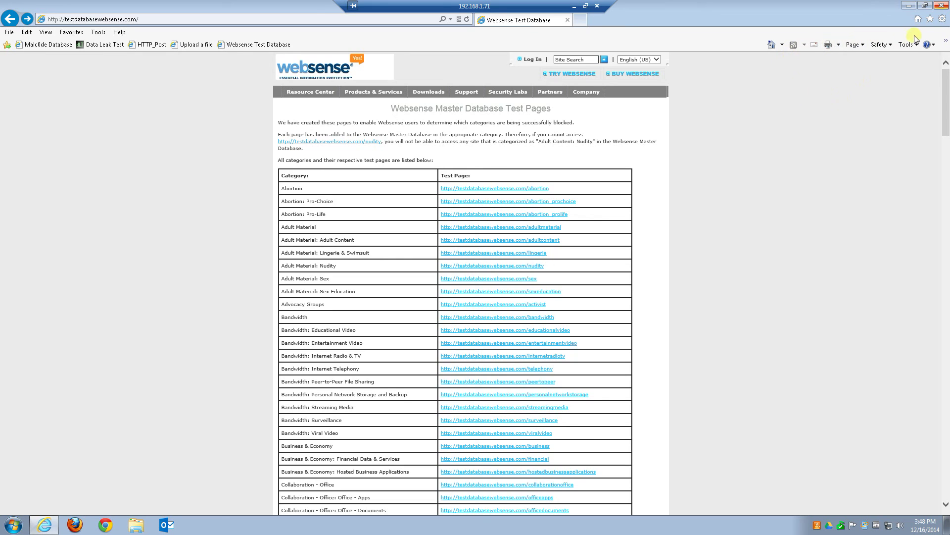
In Internet Explorer on the remote machine 192.168.1.71, view the websites assigned to the Local intranet security zone.
click(942, 19)
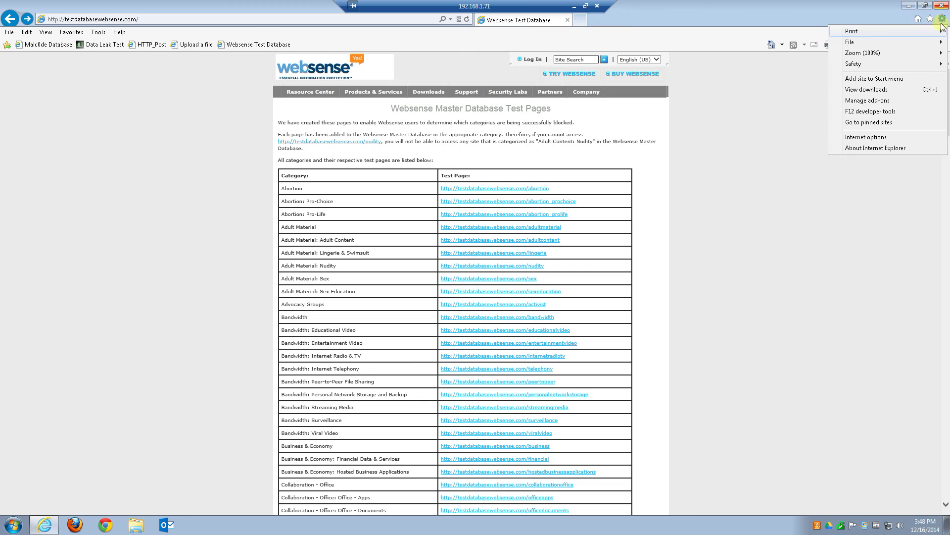
click(870, 139)
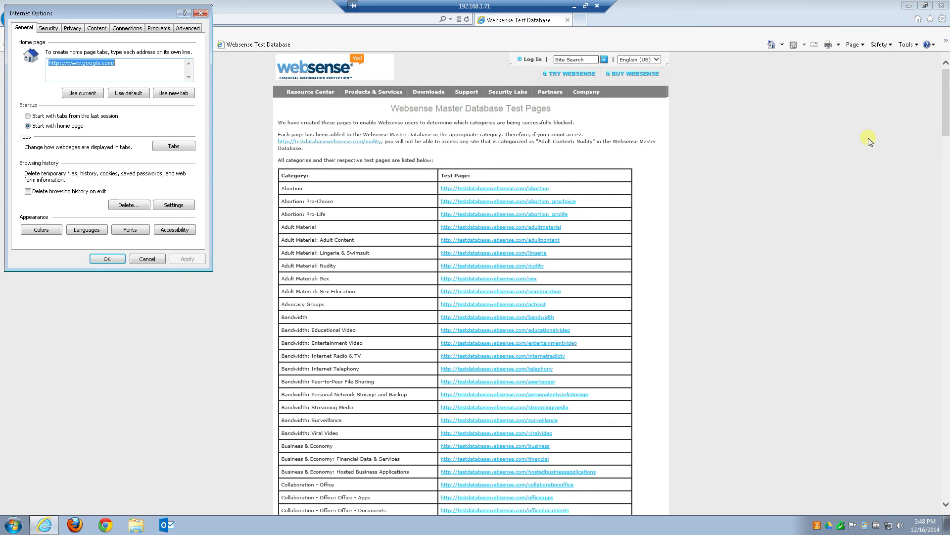
click(49, 28)
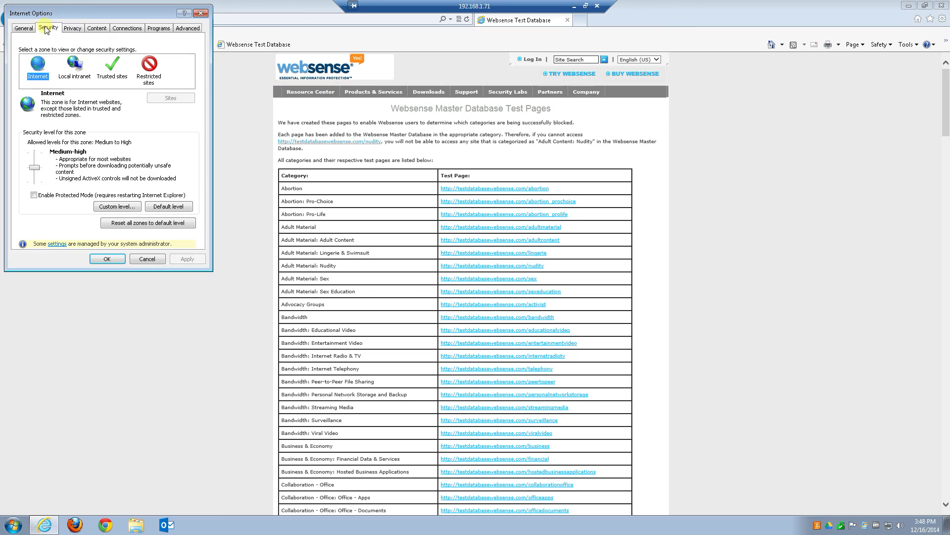
click(74, 67)
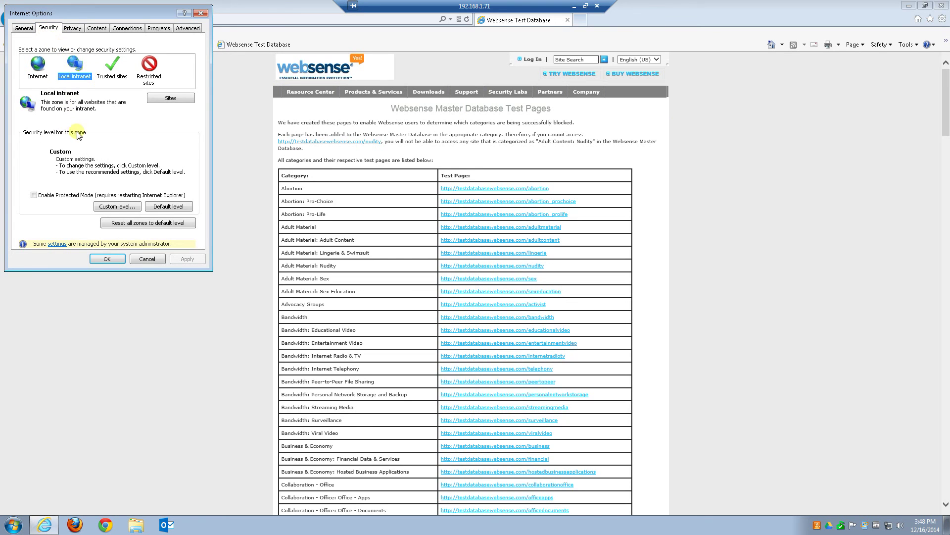
click(169, 101)
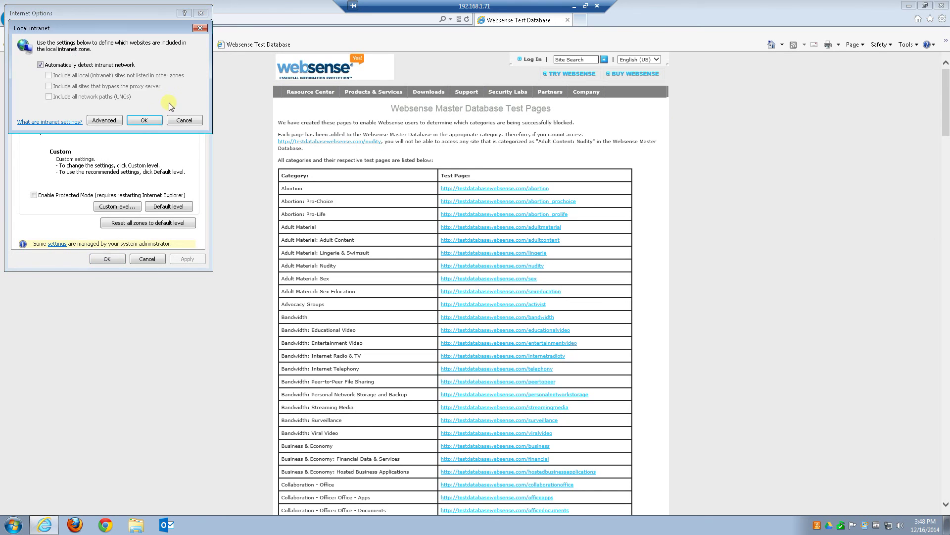
click(101, 121)
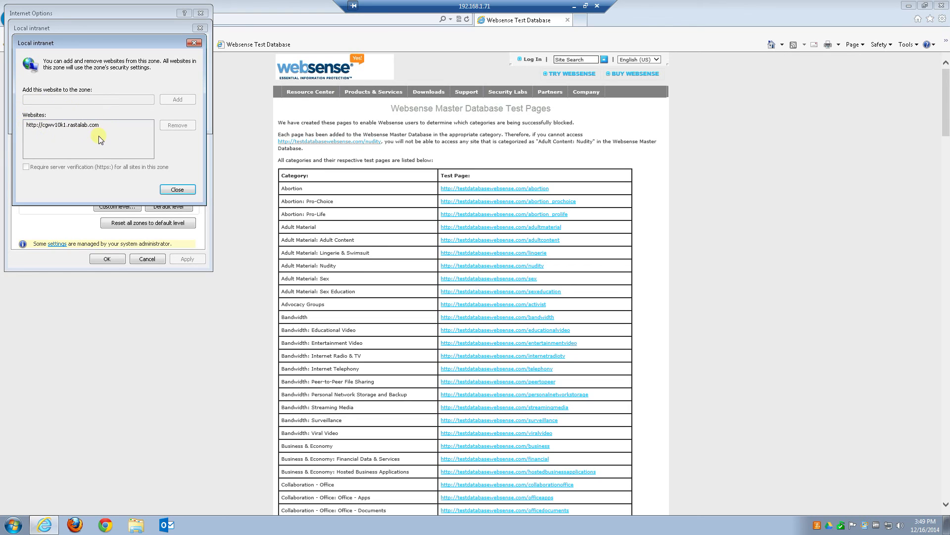
Dismiss the intranet zone and Internet Options dialogs without changes, and return from the remote session to Content Gateway Manager.
click(187, 192)
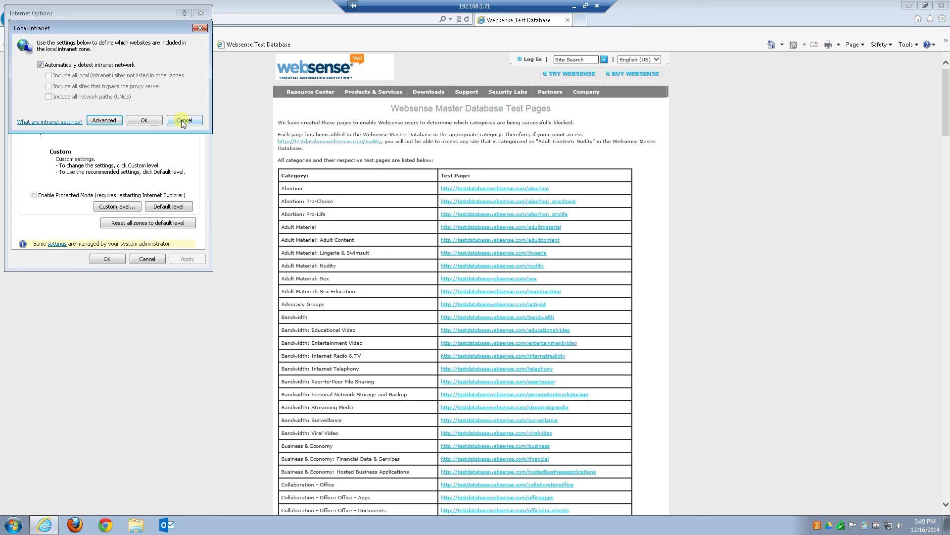
click(183, 121)
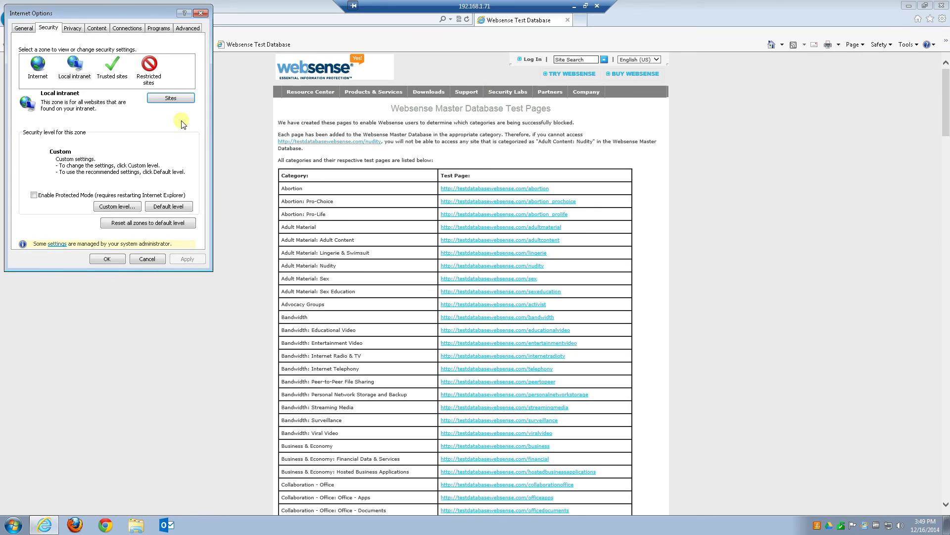
click(151, 258)
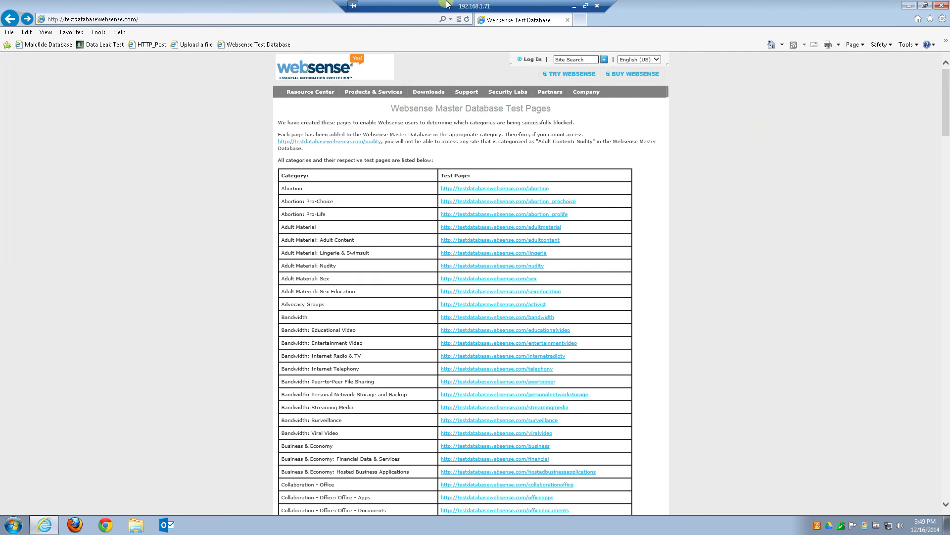
click(594, 6)
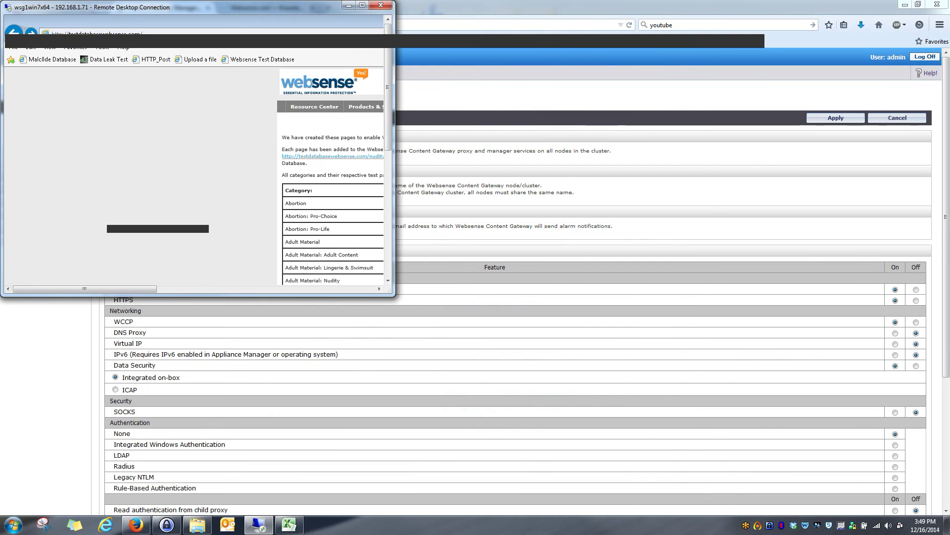
click(348, 5)
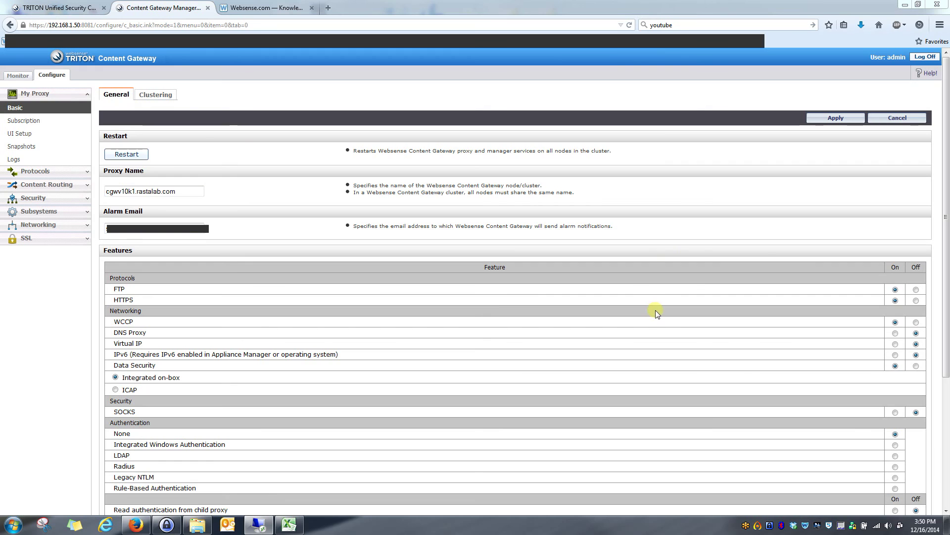
Enable Integrated Windows Authentication as the proxy's authentication method, apply the change and restart Content Gateway.
scroll(933, 196, down, 4)
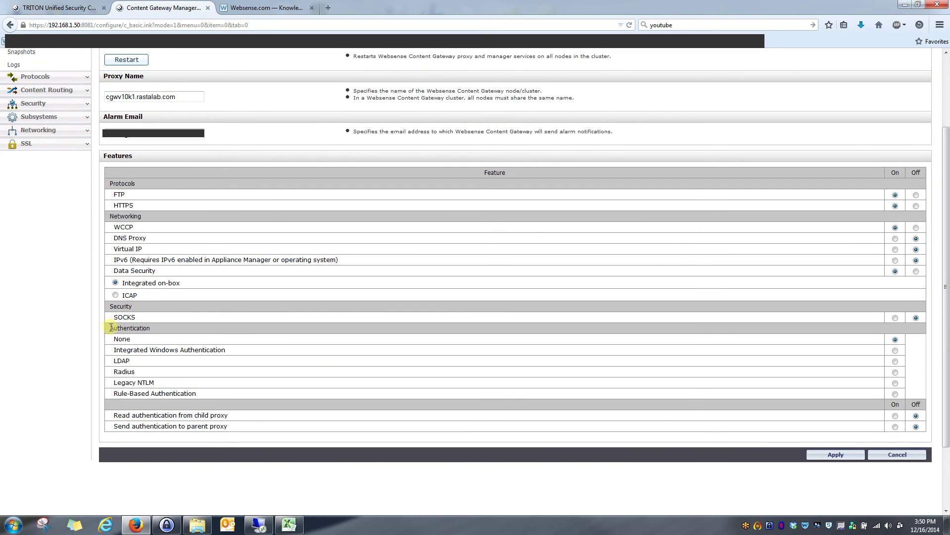
drag(109, 328, 162, 341)
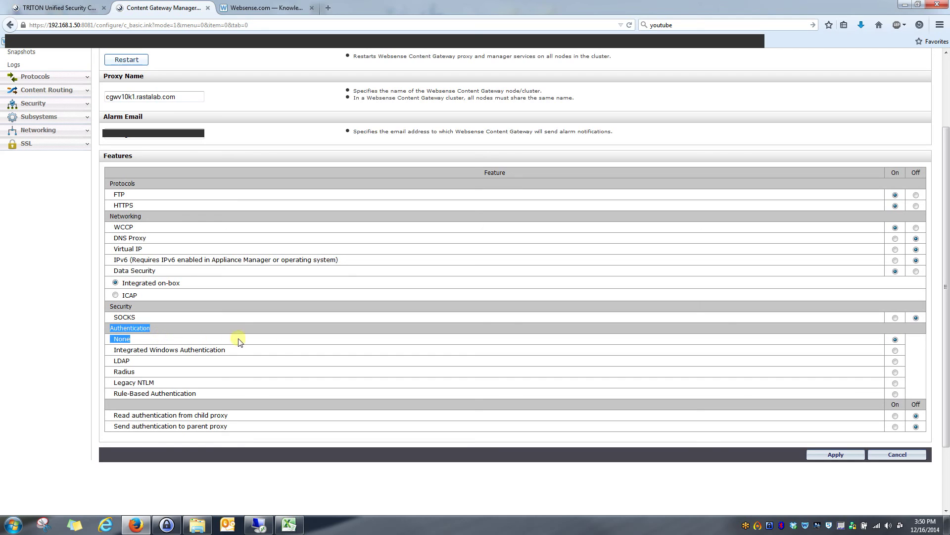
click(856, 342)
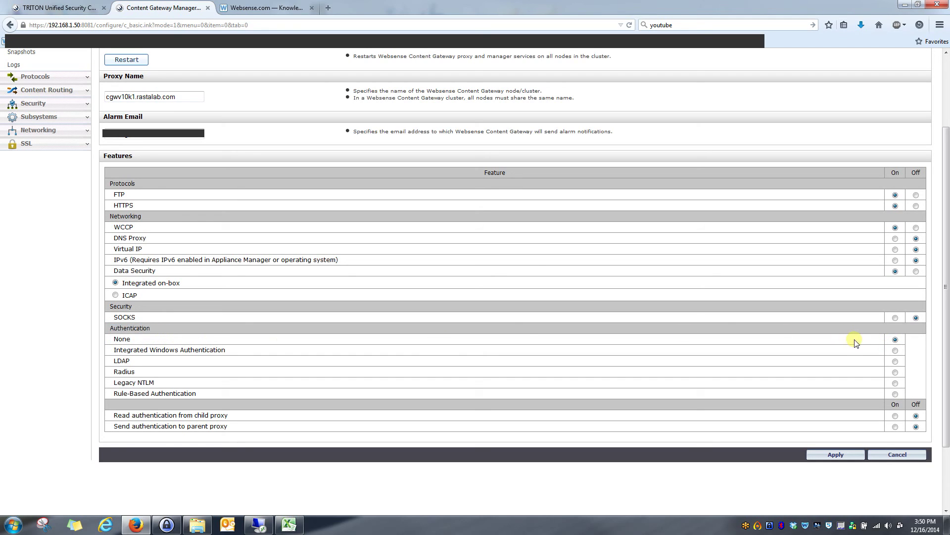
click(895, 350)
click(818, 452)
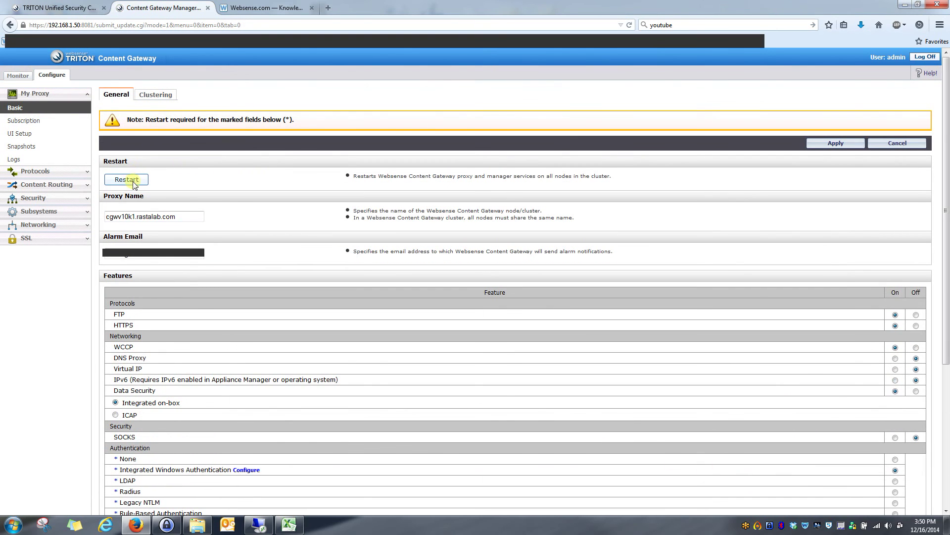
click(121, 180)
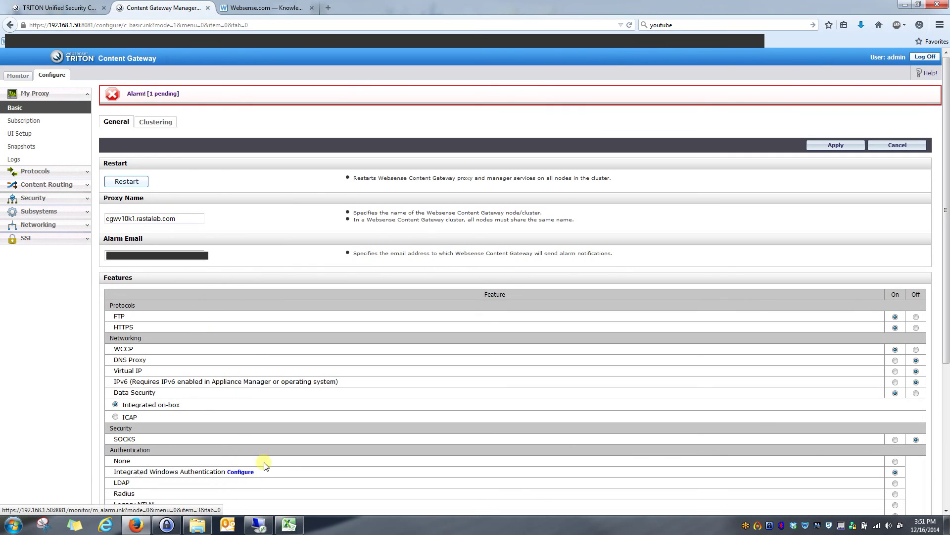
scroll(215, 447, down, 5)
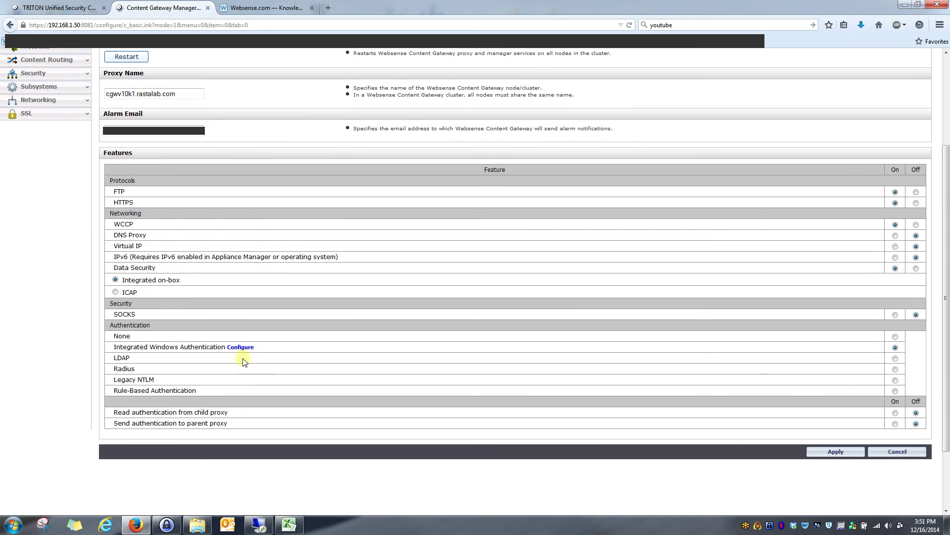
Open the pending alarm about Integrated Windows Authentication not being joined to a domain, review its message and clear it.
scroll(253, 324, up, 5)
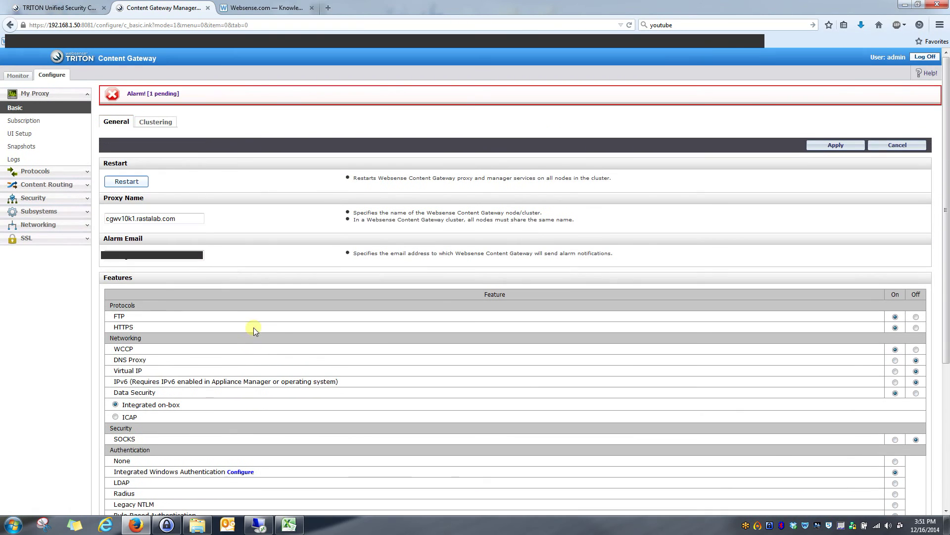
click(159, 95)
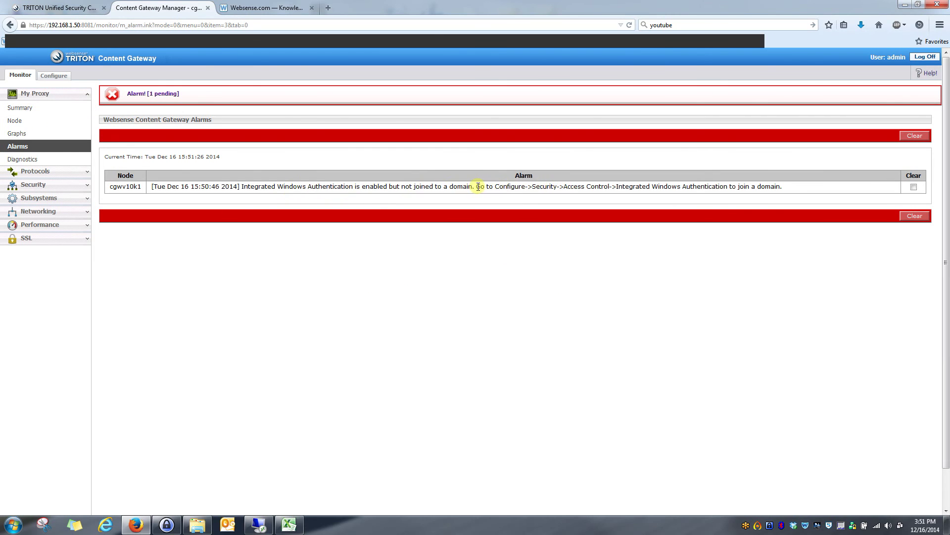
drag(476, 186, 794, 194)
click(795, 188)
click(914, 187)
click(914, 216)
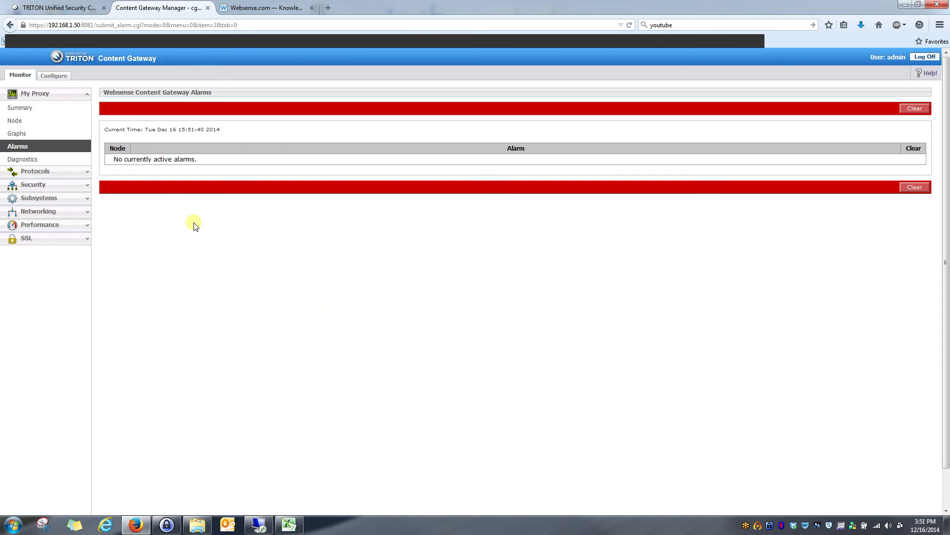
Open the Integrated Windows Authentication configuration from the basic proxy settings and set the domain name to rastalab.com.
click(20, 108)
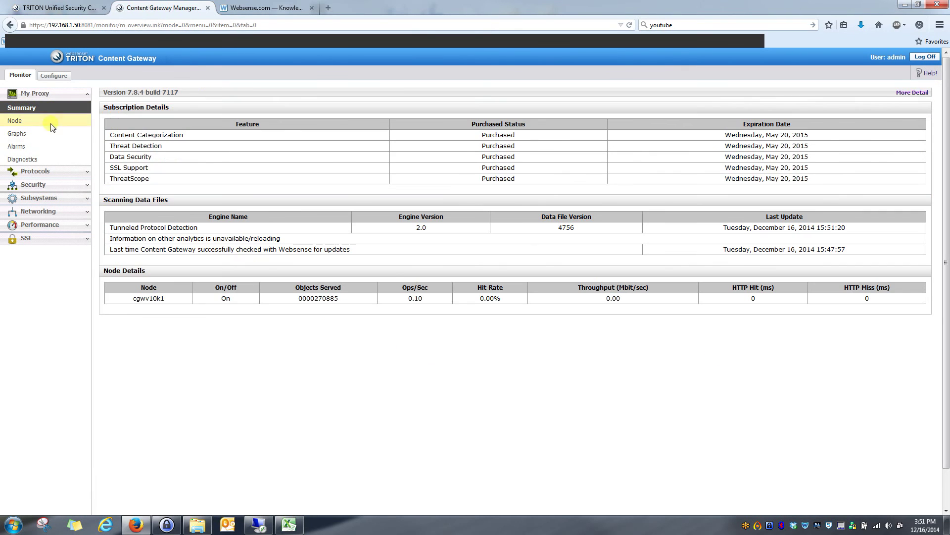
click(42, 79)
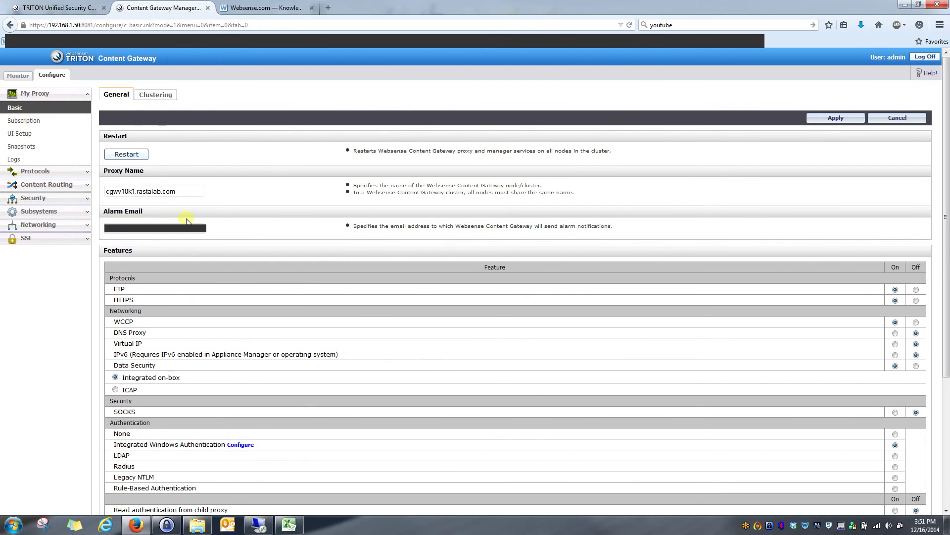
scroll(321, 304, down, 2)
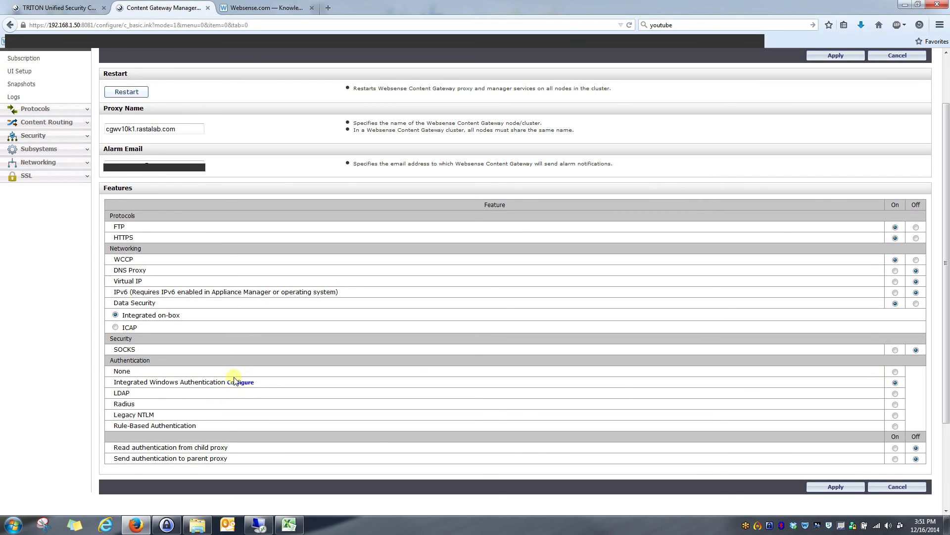
click(247, 383)
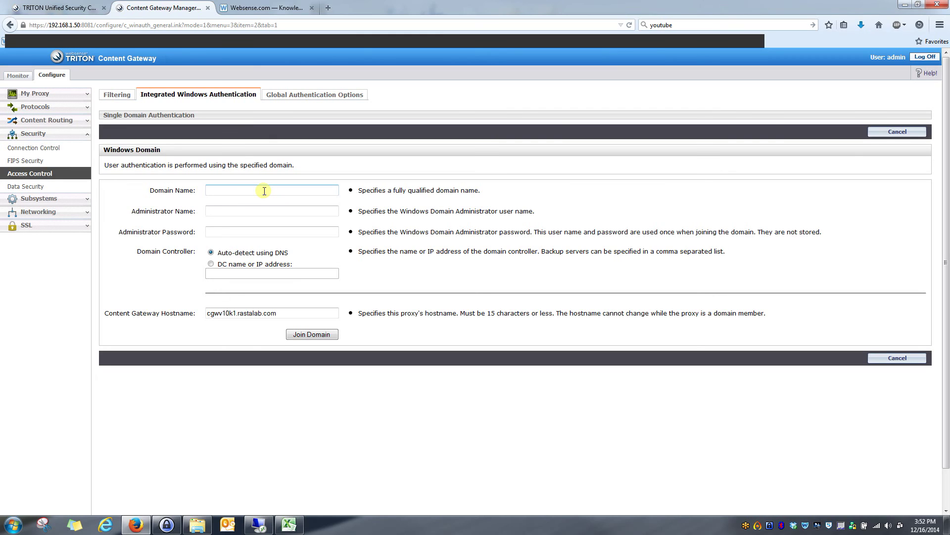
text(rastalab.com)
Enter svcWebsense as the domain administrator name and fill in the administrator password.
click(247, 210)
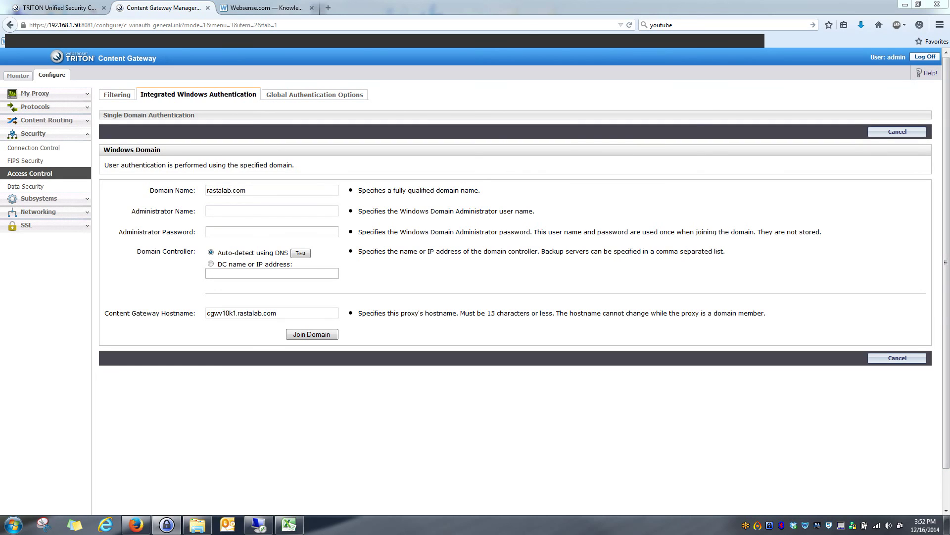
click(220, 212)
text(svcWebsense)
click(239, 231)
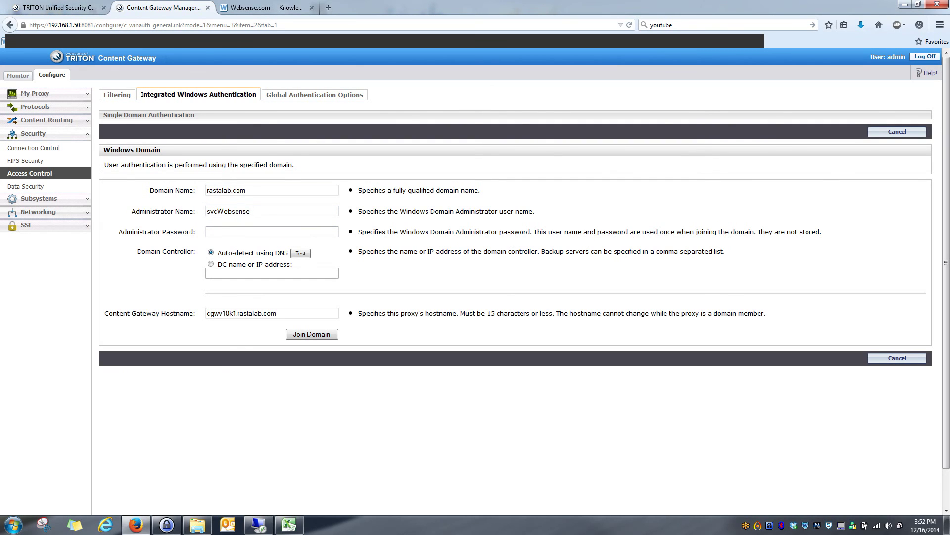
click(215, 236)
key(ctrl+v)
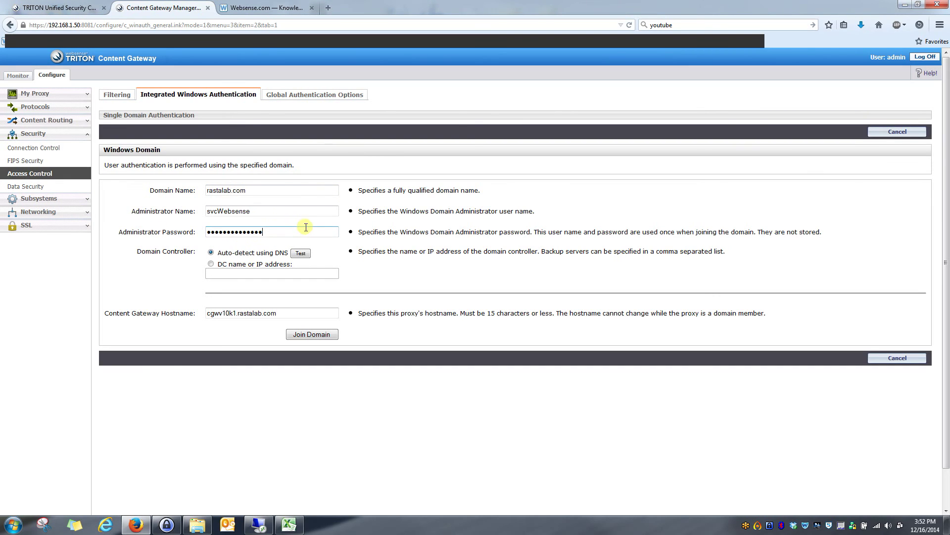
Specify the domain controller by name or IP address and set it to 192.168.1.54.
click(212, 264)
click(213, 272)
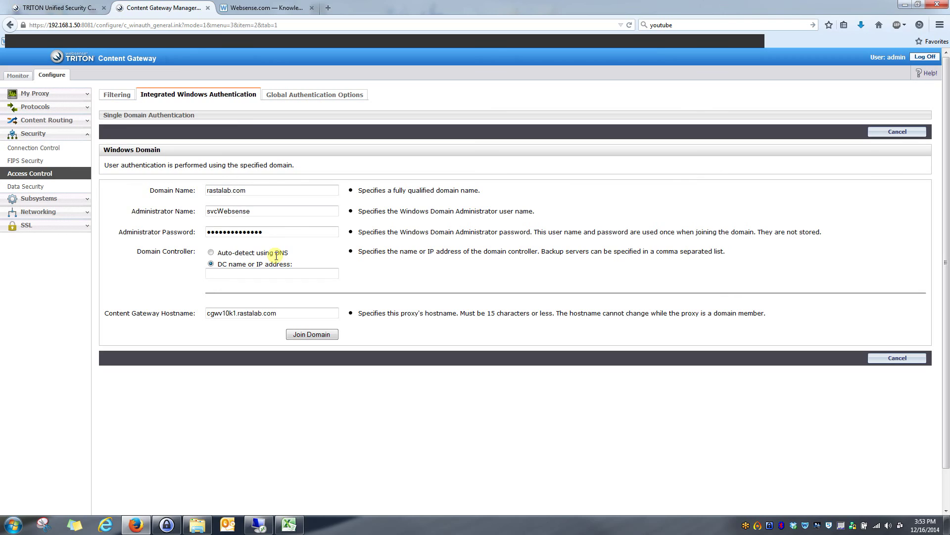
click(265, 274)
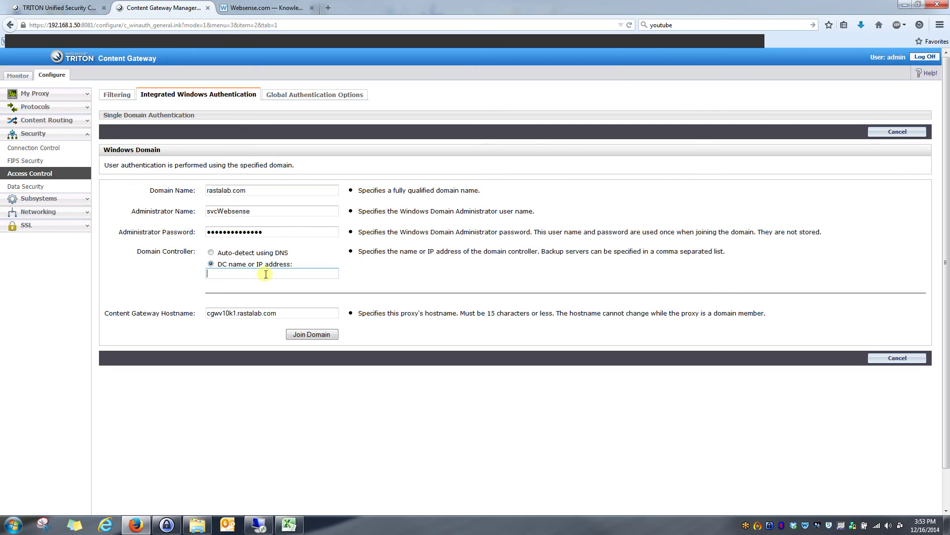
text(192.168.1.54)
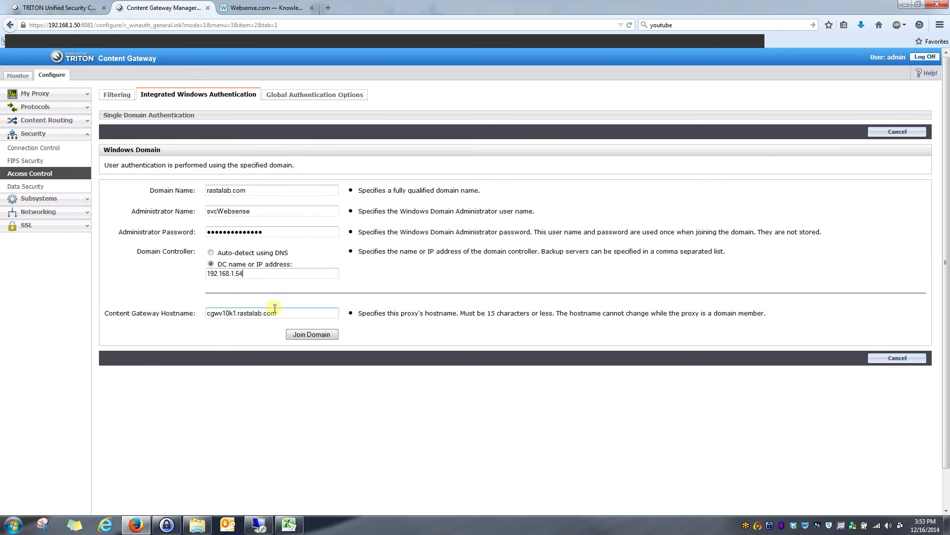
Check the Content Gateway hostname and domain name, and join the proxy to the Windows domain.
click(201, 312)
drag(280, 315, 202, 314)
click(200, 317)
click(220, 190)
click(220, 201)
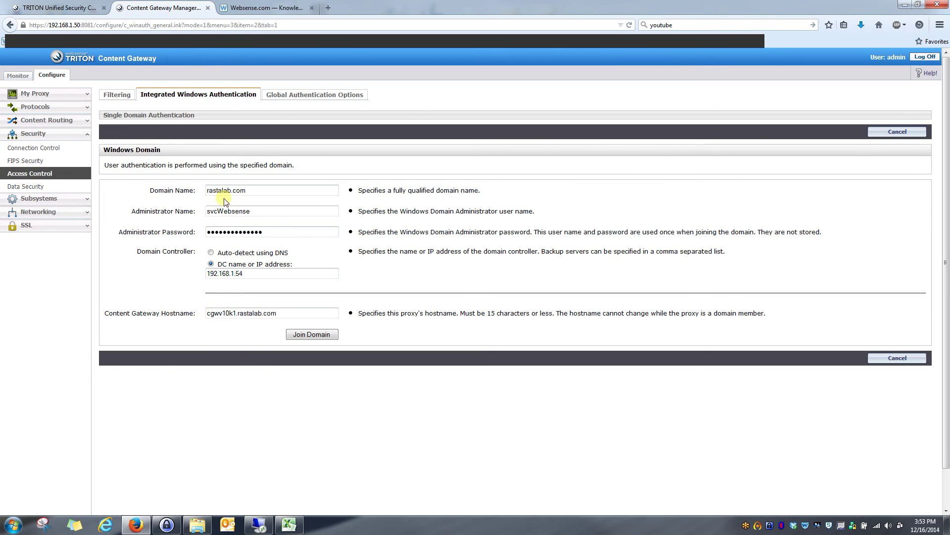
click(313, 340)
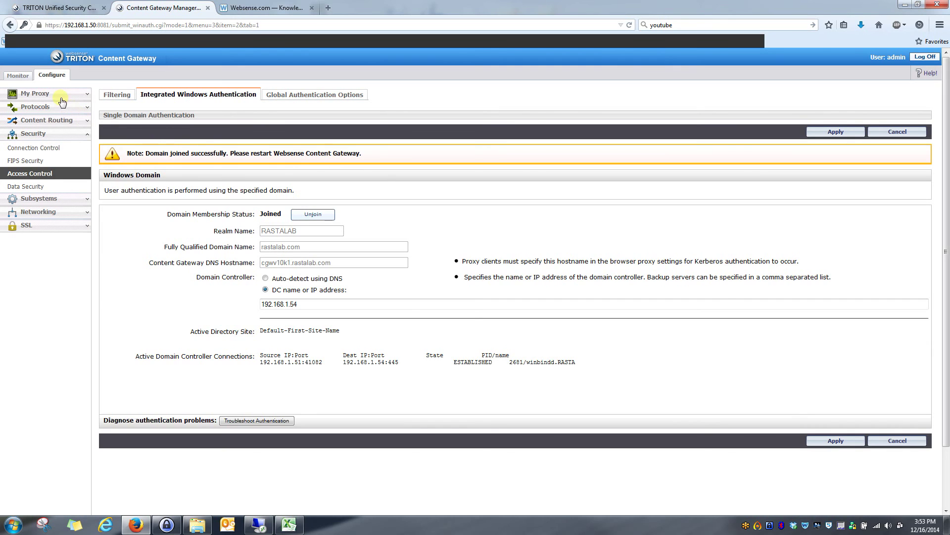
Restart Content Gateway from the basic proxy settings.
click(86, 94)
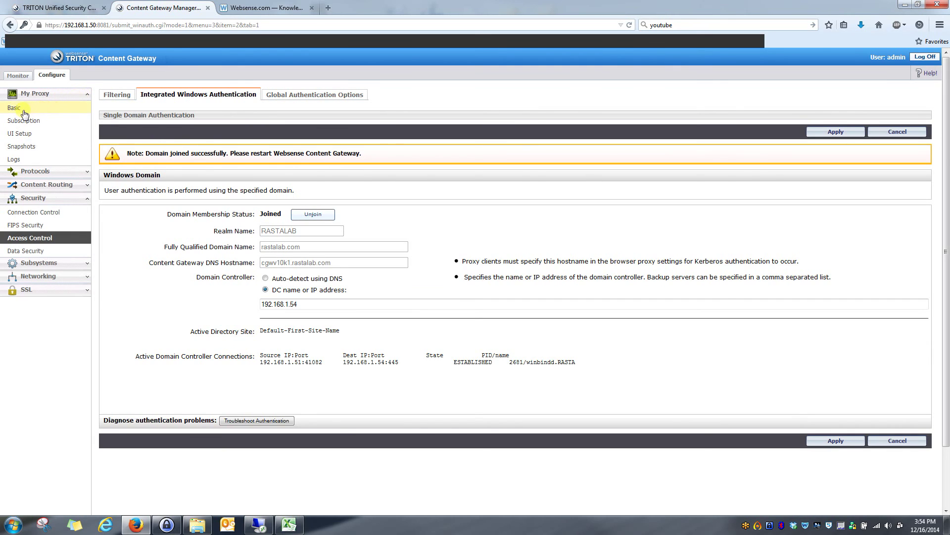
click(84, 107)
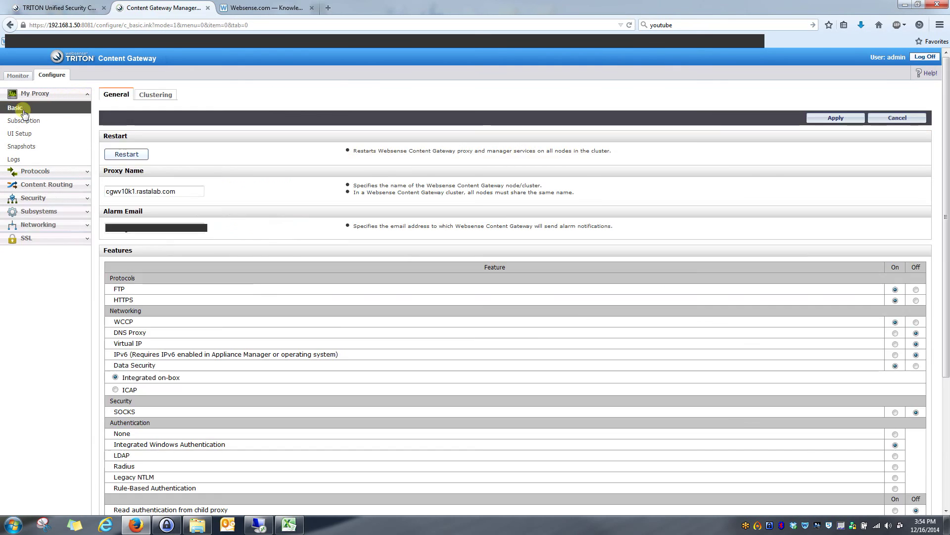
click(128, 154)
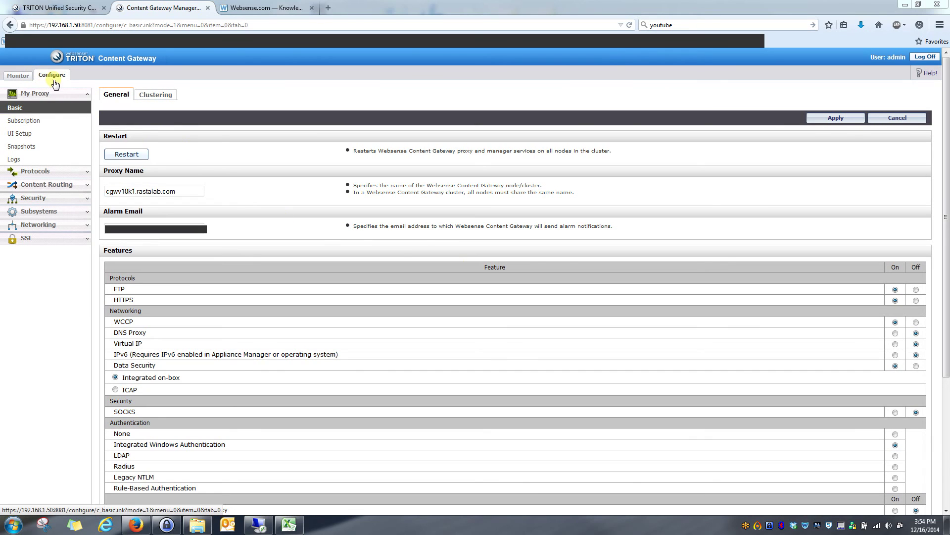
Open the Integrated Windows Authentication settings under access control and examine the active domain controller connections and the controller address.
click(86, 201)
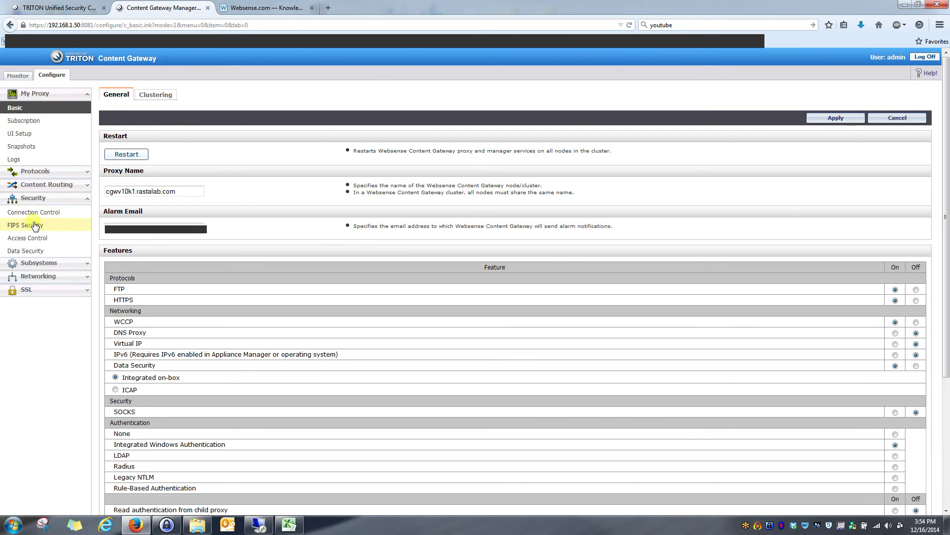
click(27, 240)
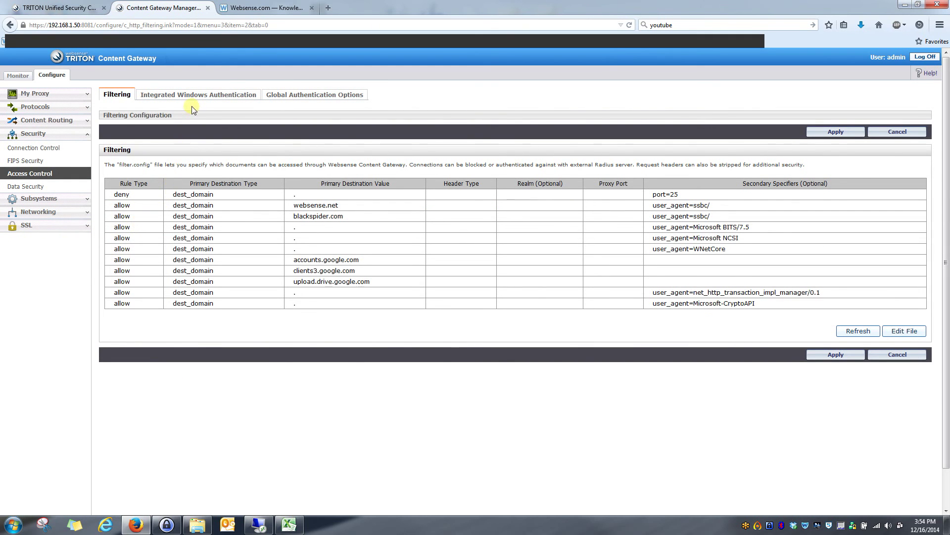
click(165, 96)
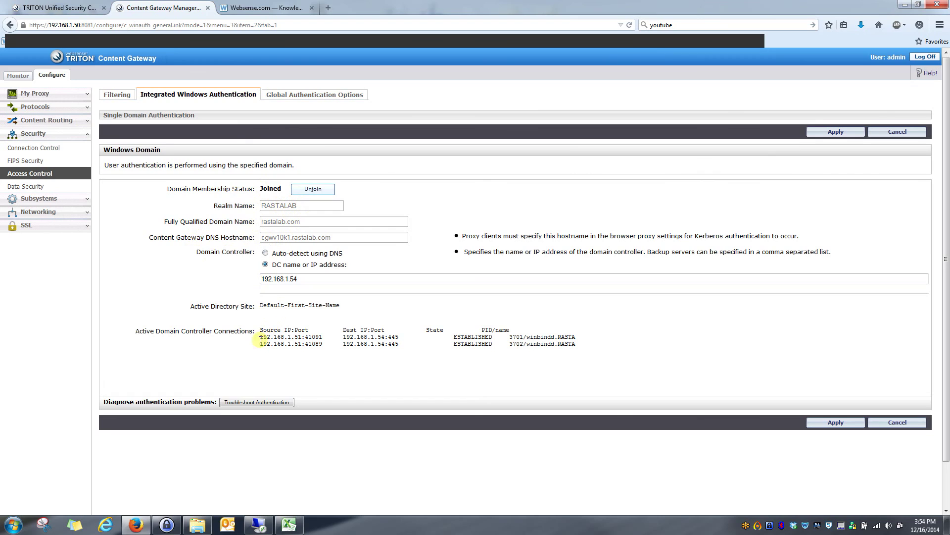
drag(260, 337, 393, 337)
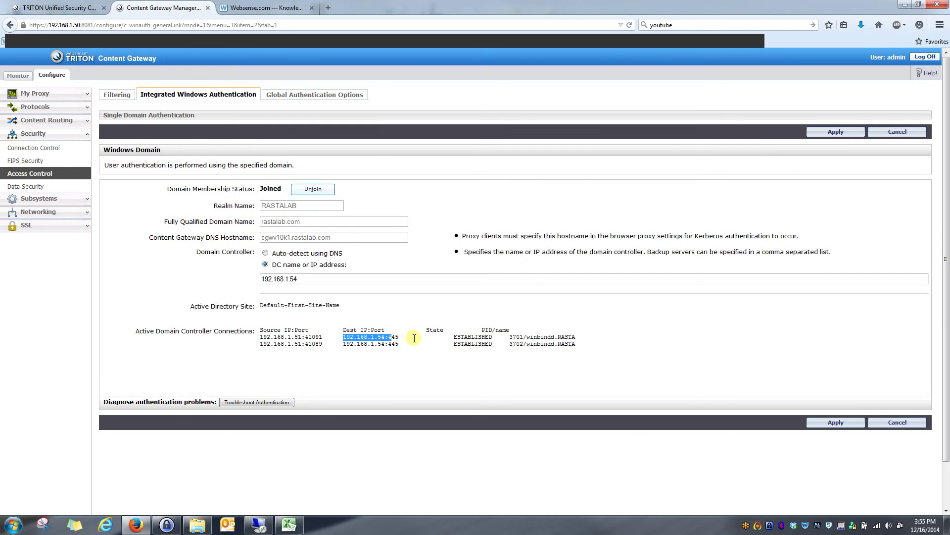
click(417, 338)
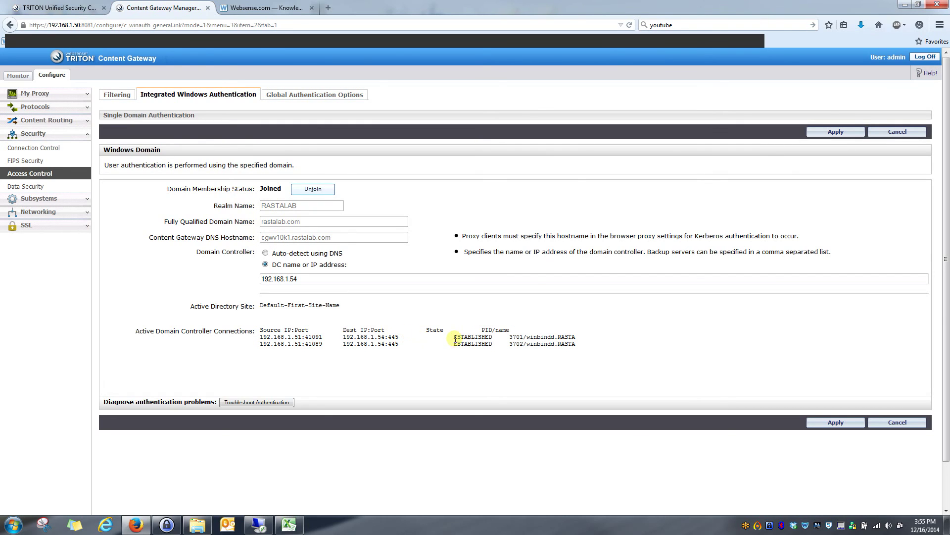
drag(454, 337, 583, 340)
click(508, 346)
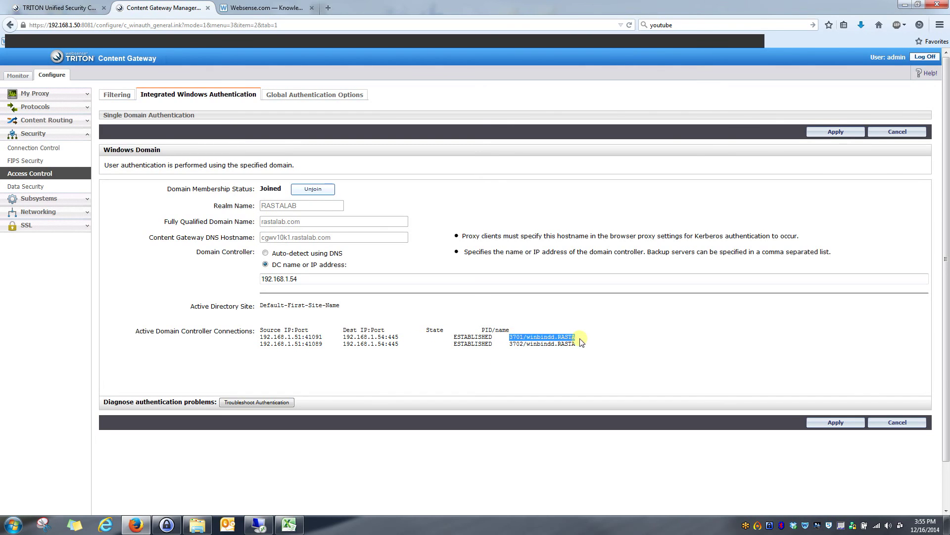
click(520, 359)
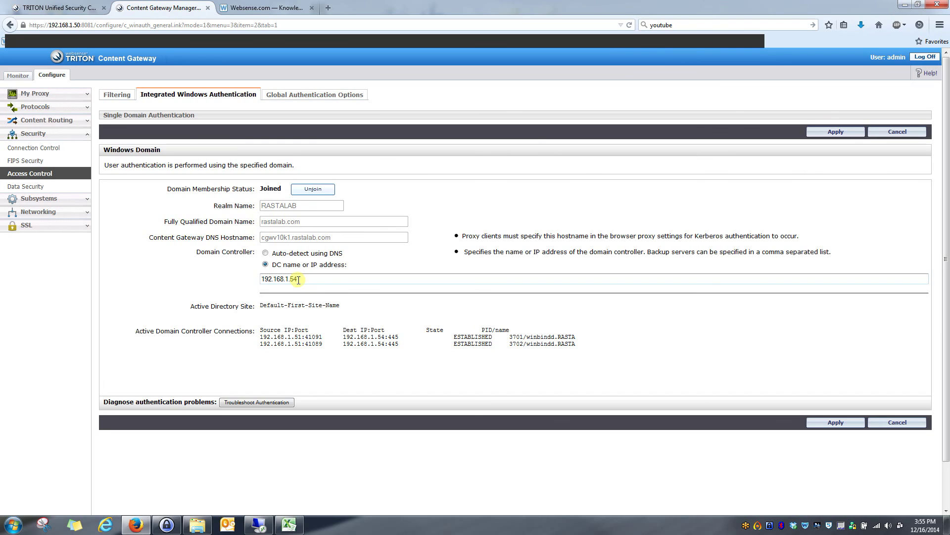
drag(299, 279, 260, 282)
click(261, 282)
drag(264, 280, 297, 279)
click(284, 280)
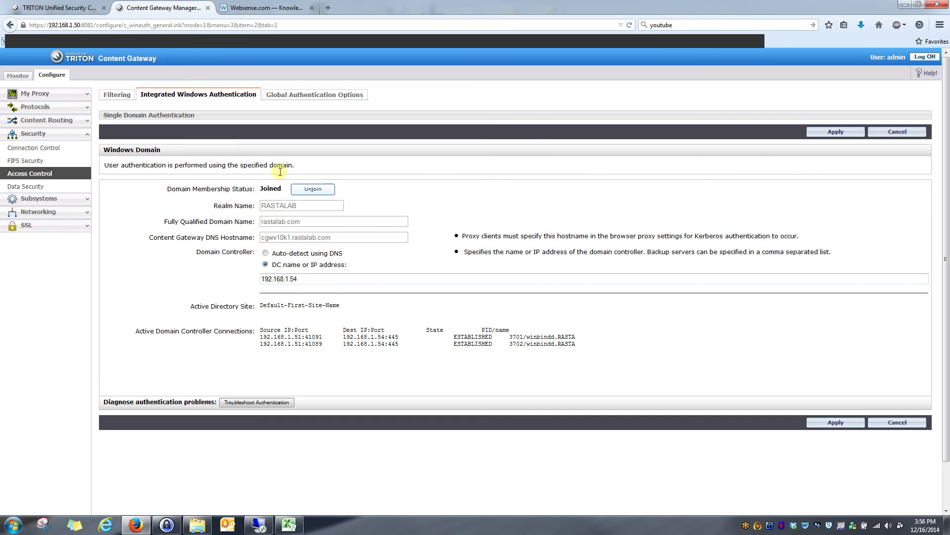
Open the global authentication options and examine the Fail Open setting for all authentication failures.
click(290, 98)
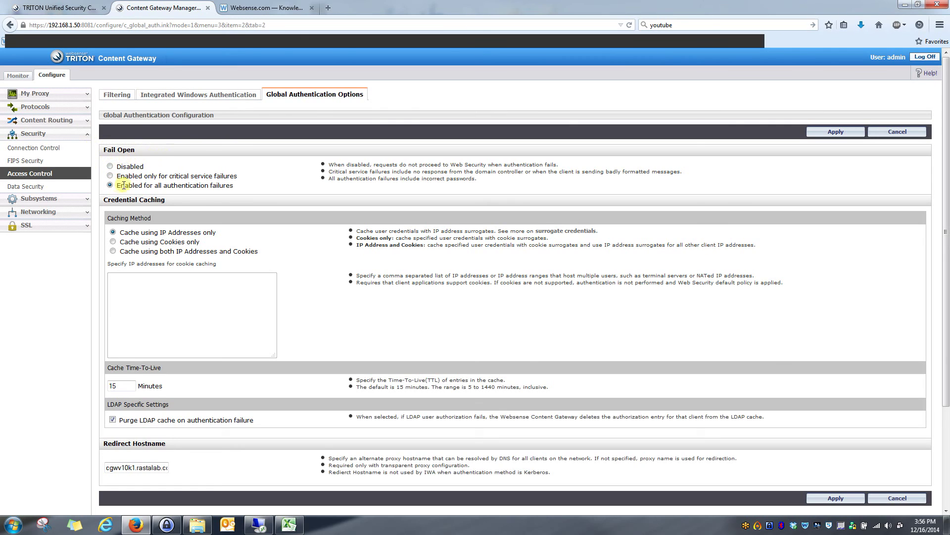
drag(117, 185, 239, 192)
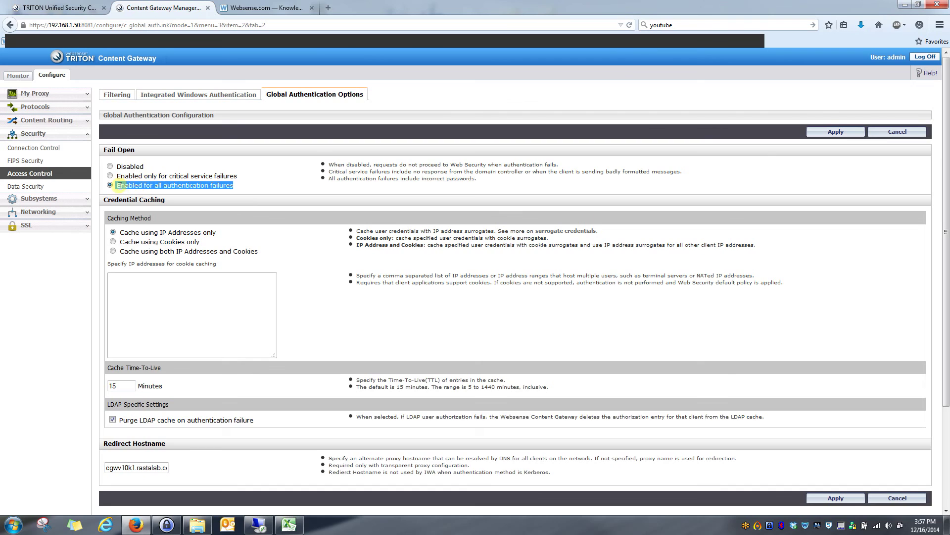
drag(118, 186, 121, 186)
drag(237, 187, 119, 187)
drag(247, 190, 110, 185)
click(297, 227)
Review the credential caching options and redirect hostname, and compare the Integrated Windows Authentication page with the global authentication options.
scroll(252, 245, down, 2)
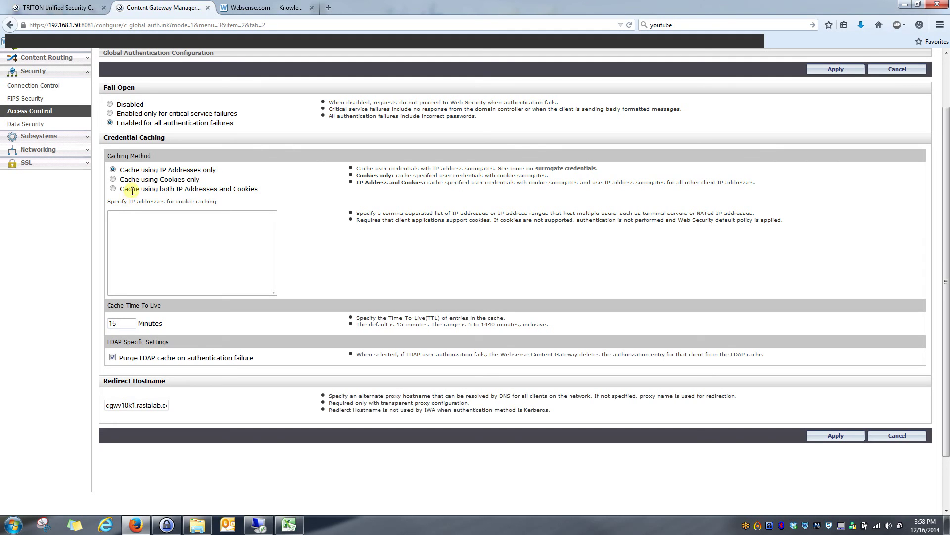
scroll(148, 327, down, 2)
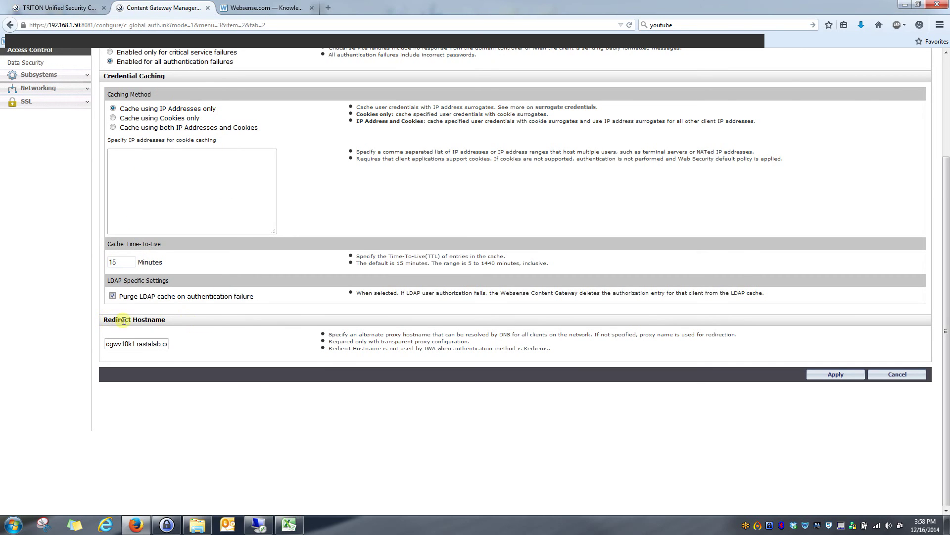
click(149, 345)
drag(149, 344, 185, 347)
click(108, 345)
click(197, 349)
scroll(204, 339, up, 5)
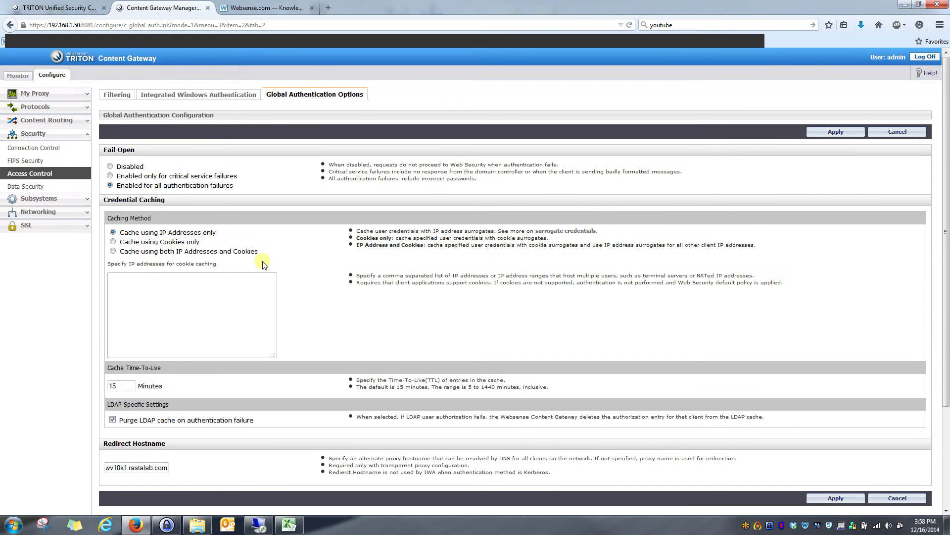
click(198, 94)
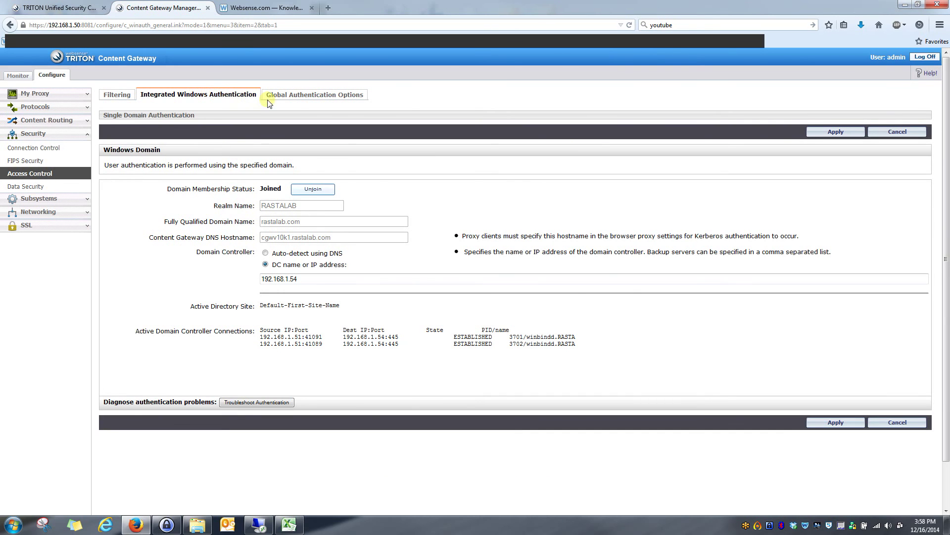
click(301, 101)
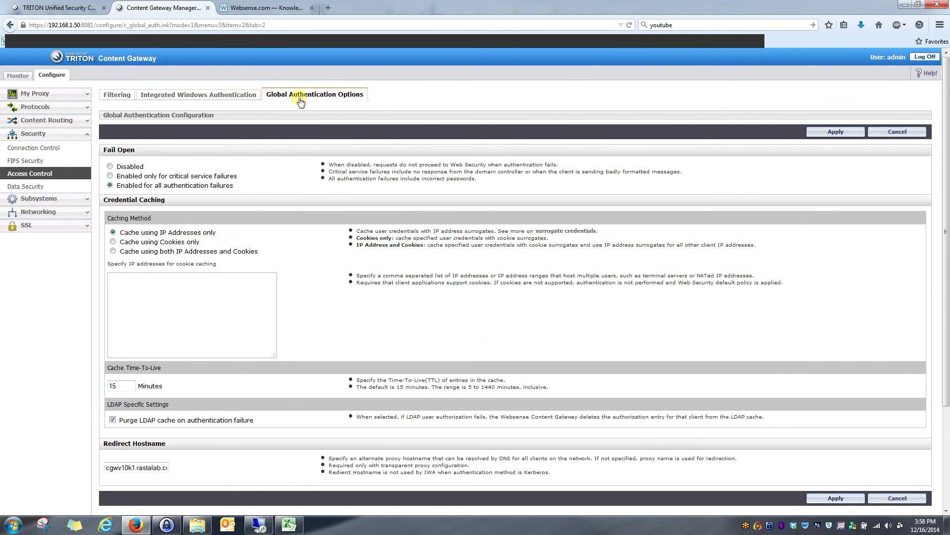